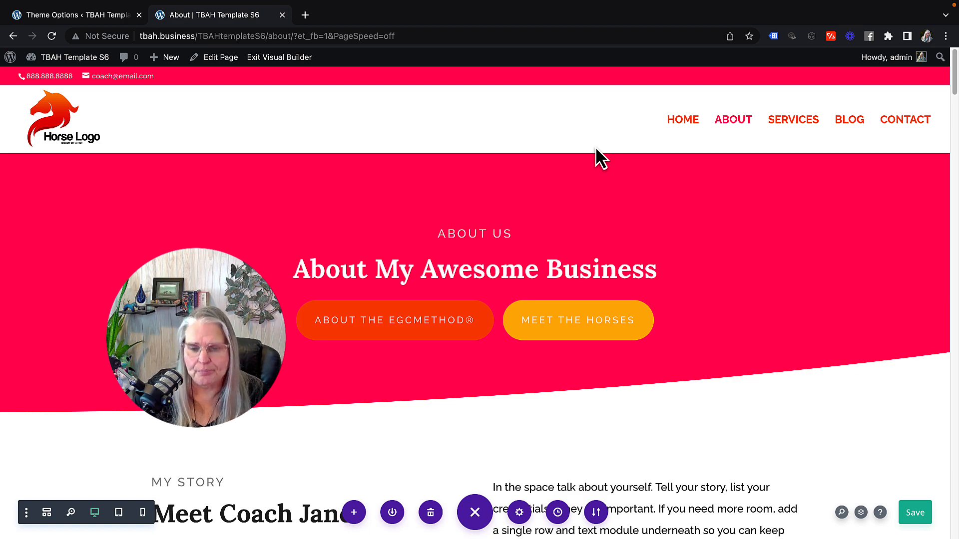
In the settings of the section with the percentage circles, try green, orange and red background colors, and finish with green.
{"action": "scroll", "coordinate": [572, 282], "scroll_direction": "down", "scroll_amount": 10}
{"action": "scroll", "coordinate": [572, 285], "scroll_direction": "down", "scroll_amount": 15}
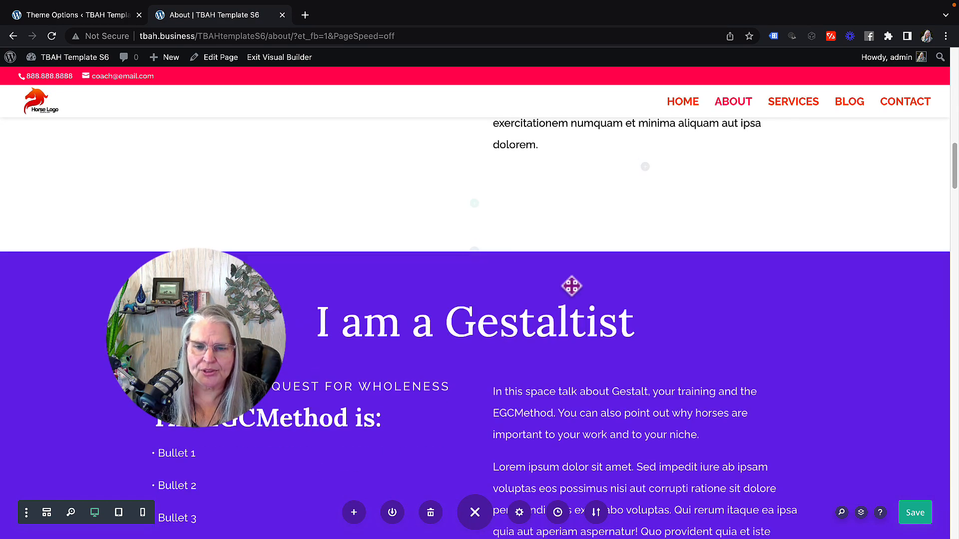
{"action": "scroll", "coordinate": [572, 285], "scroll_direction": "down", "scroll_amount": 2}
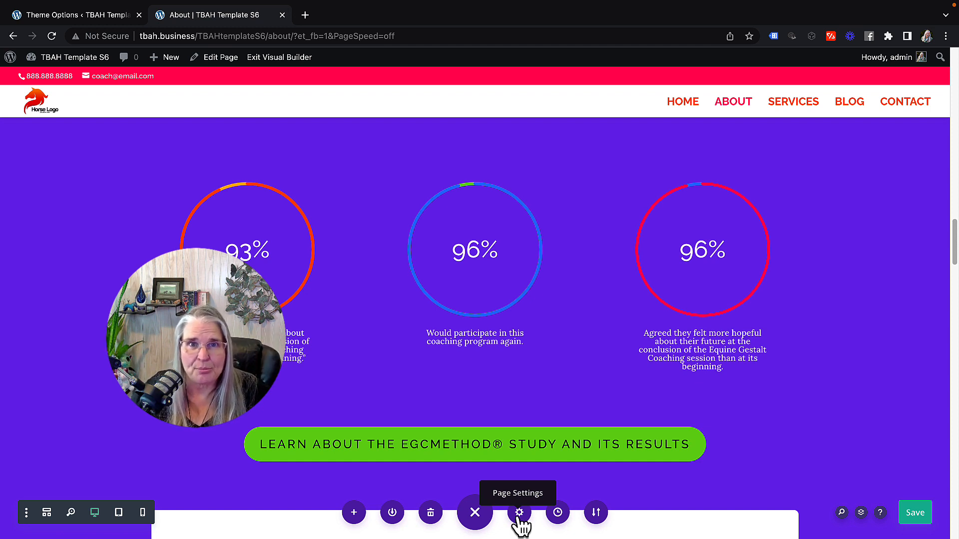
{"action": "mouse_move", "coordinate": [366, 323]}
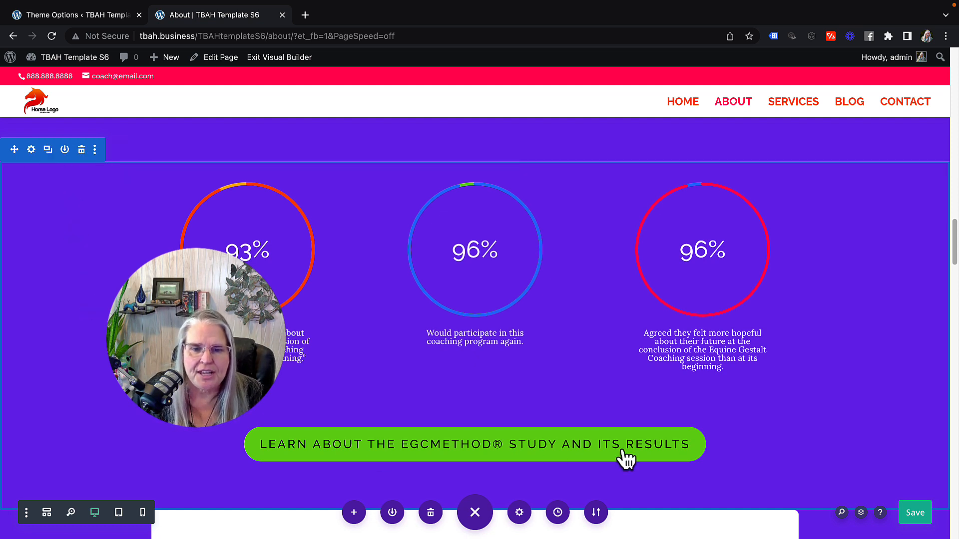
{"action": "left_click", "coordinate": [31, 149]}
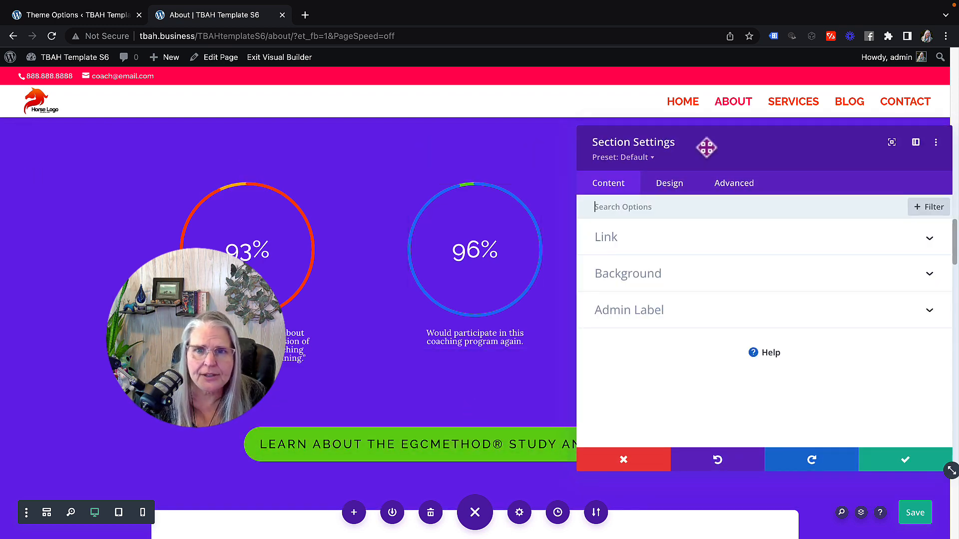
{"action": "left_click_drag", "start_coordinate": [706, 146], "coordinate": [642, 131]}
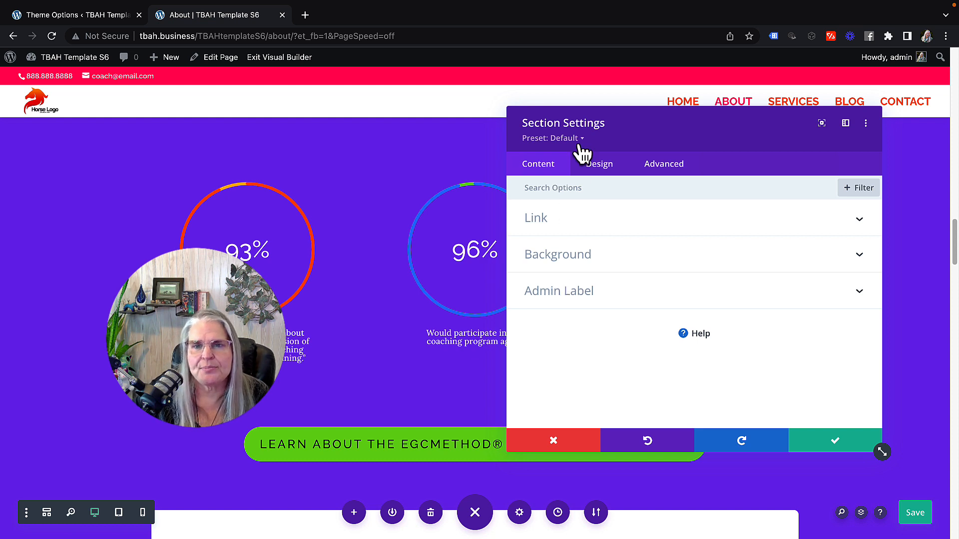
{"action": "left_click", "coordinate": [583, 263]}
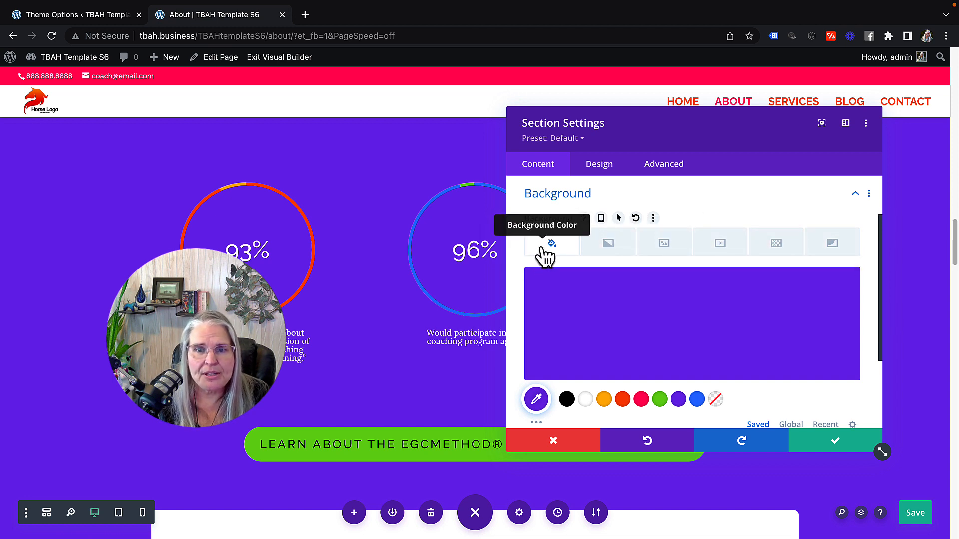
{"action": "left_click", "coordinate": [660, 400]}
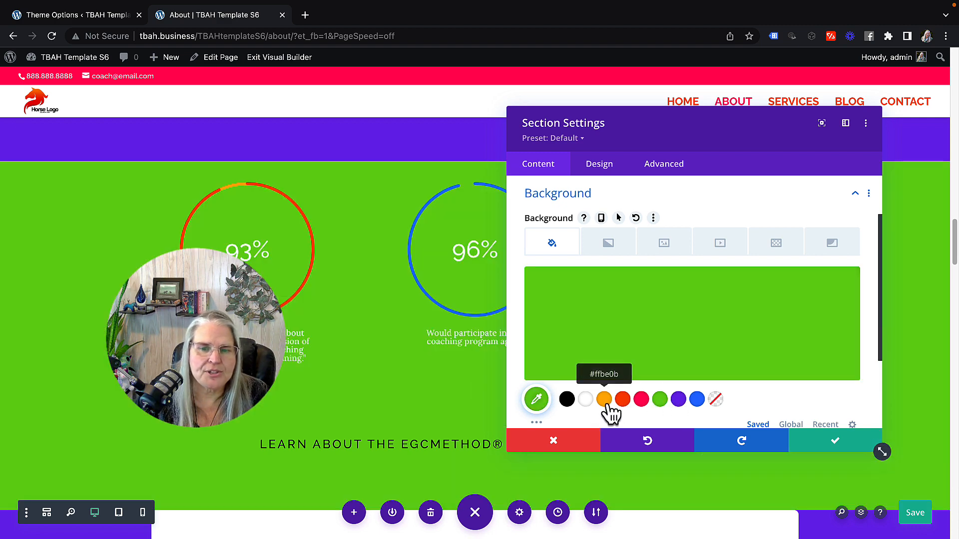
{"action": "left_click", "coordinate": [604, 399]}
{"action": "left_click", "coordinate": [622, 402]}
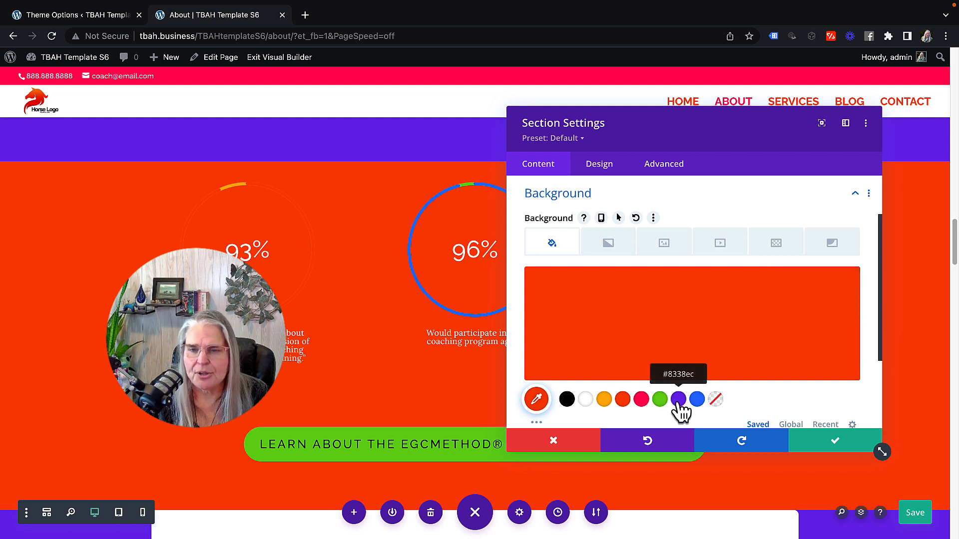
{"action": "left_click", "coordinate": [660, 401]}
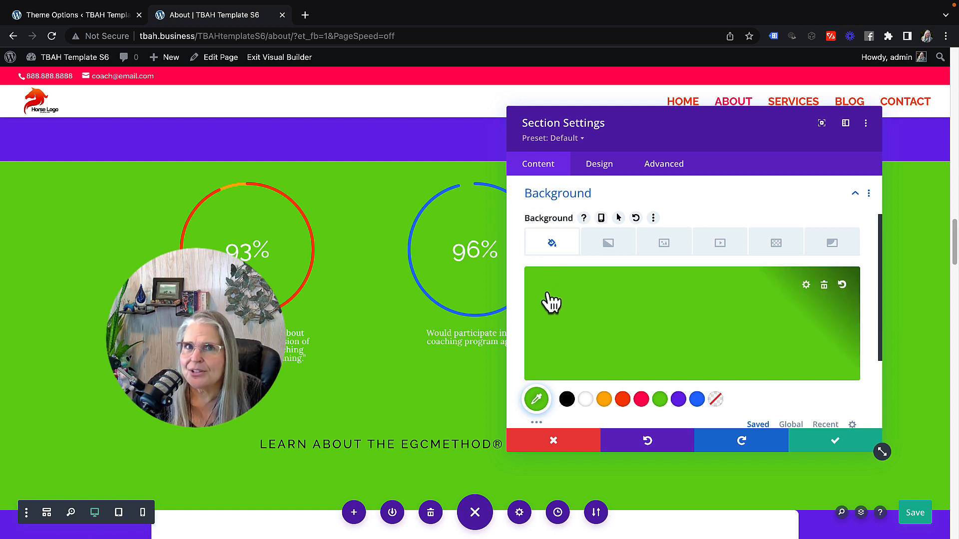
Add a background gradient to the percentage-circles section, look over its options, and save the page.
{"action": "left_click", "coordinate": [608, 244]}
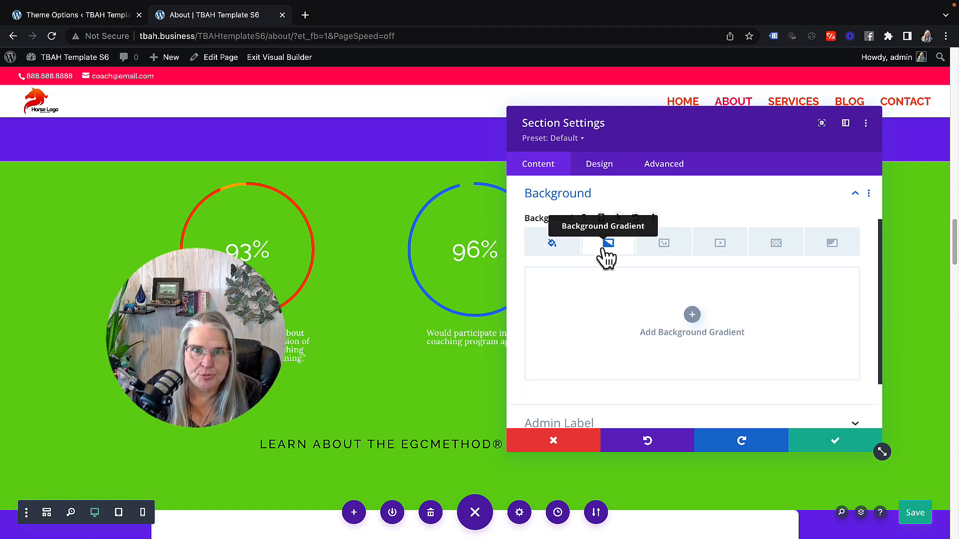
{"action": "left_click", "coordinate": [692, 315]}
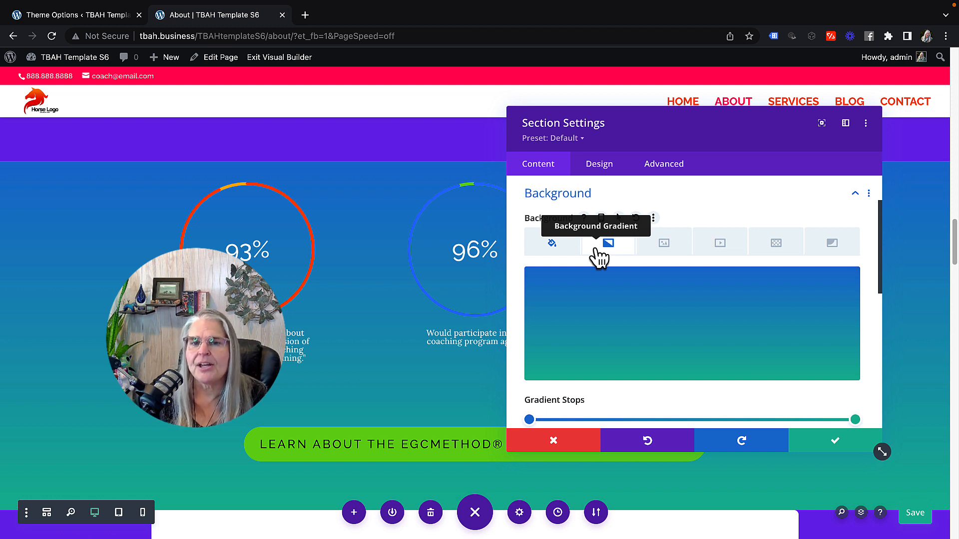
{"action": "left_click", "coordinate": [574, 257]}
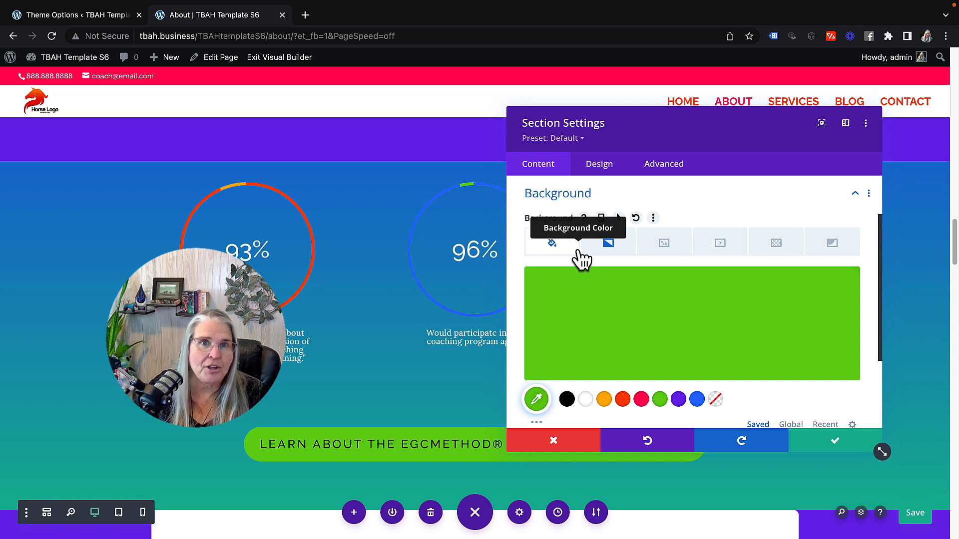
{"action": "left_click", "coordinate": [612, 259]}
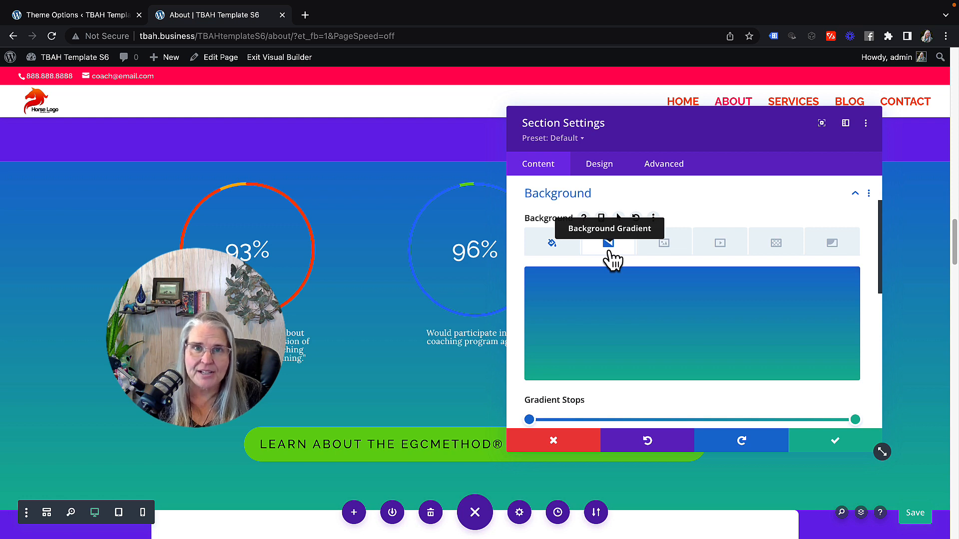
{"action": "scroll", "coordinate": [629, 341], "scroll_direction": "down", "scroll_amount": 3}
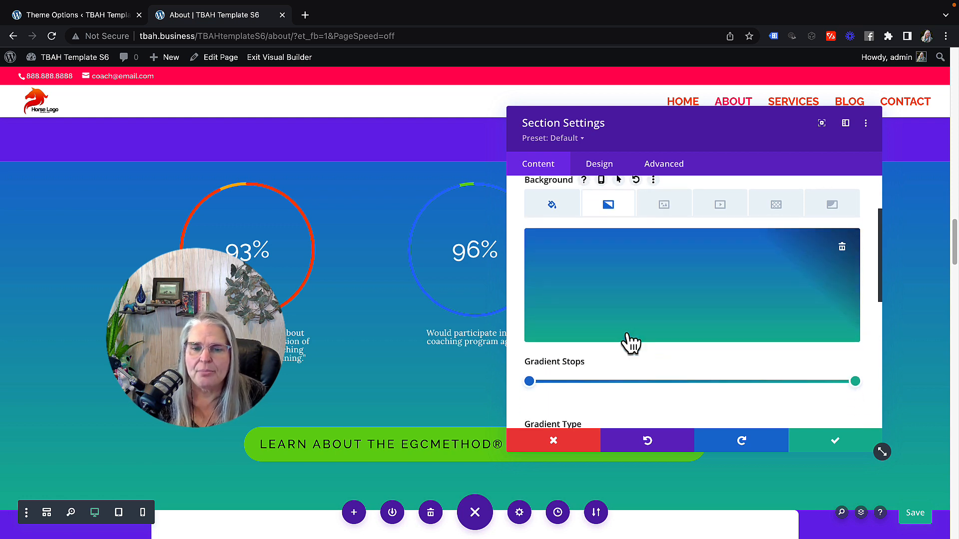
{"action": "scroll", "coordinate": [628, 344], "scroll_direction": "down", "scroll_amount": 2}
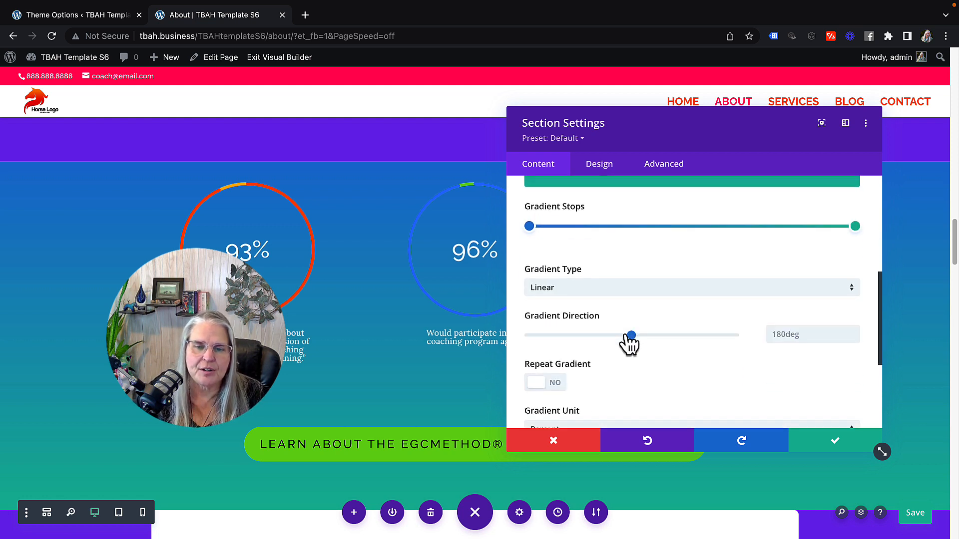
{"action": "scroll", "coordinate": [625, 334], "scroll_direction": "down", "scroll_amount": 1}
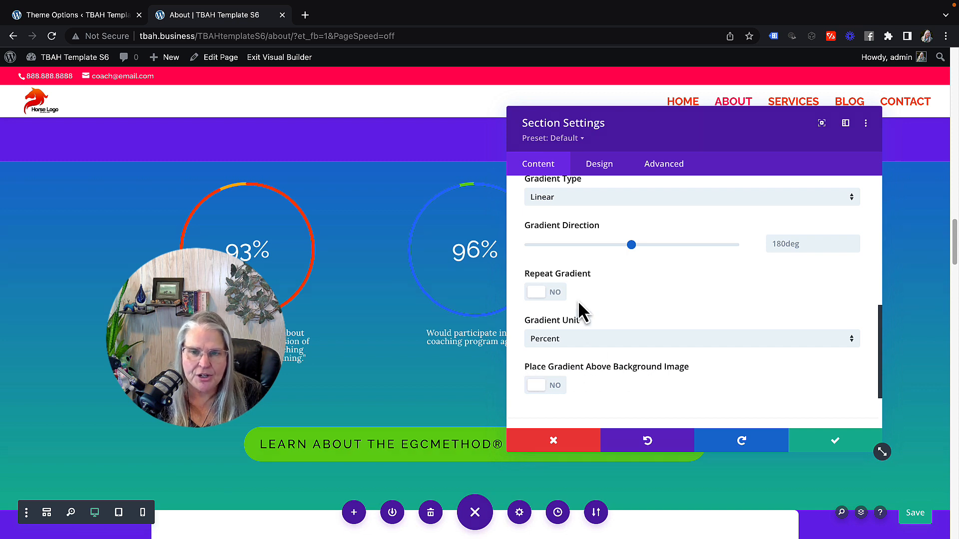
{"action": "scroll", "coordinate": [581, 312], "scroll_direction": "up", "scroll_amount": 5}
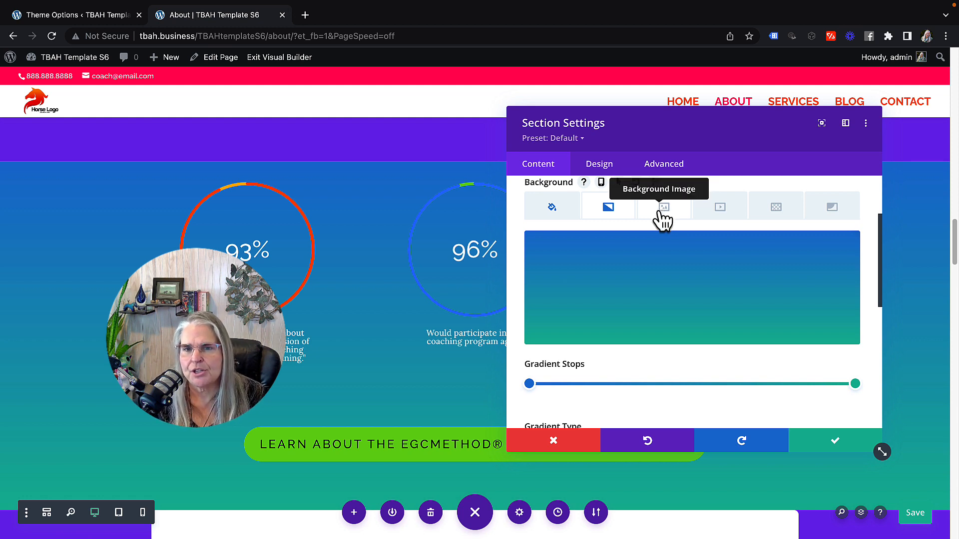
{"action": "key", "text": "ctrl+s"}
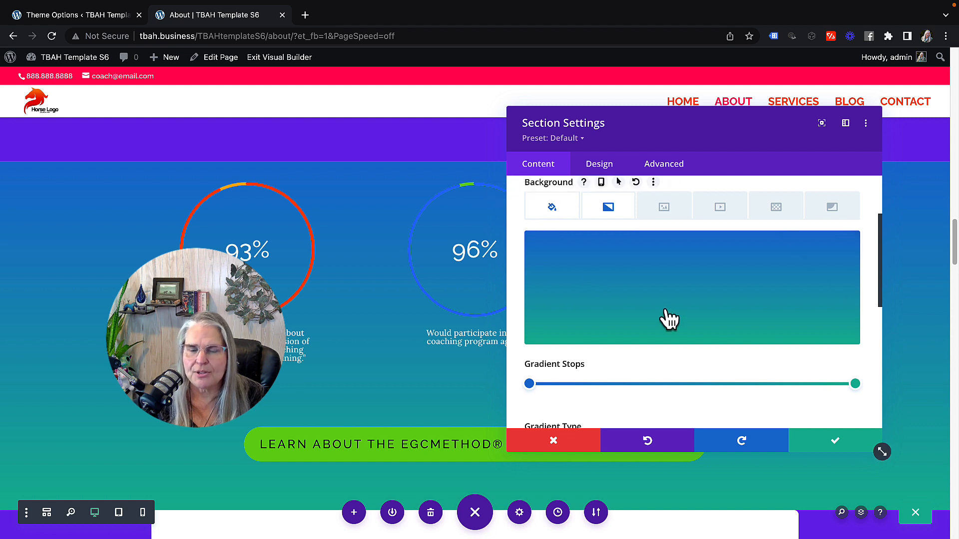
Set the gradient's start stop to the pink-red #ff006e swatch and its end stop to the orange #ffbe0b swatch.
{"action": "scroll", "coordinate": [644, 335], "scroll_direction": "down", "scroll_amount": 10}
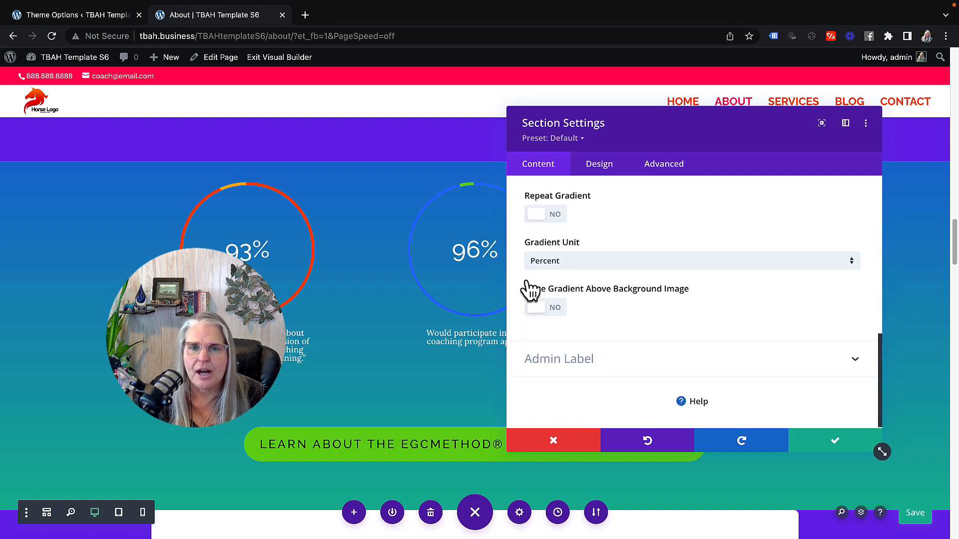
{"action": "scroll", "coordinate": [583, 270], "scroll_direction": "up", "scroll_amount": 2}
{"action": "scroll", "coordinate": [583, 274], "scroll_direction": "up", "scroll_amount": 5}
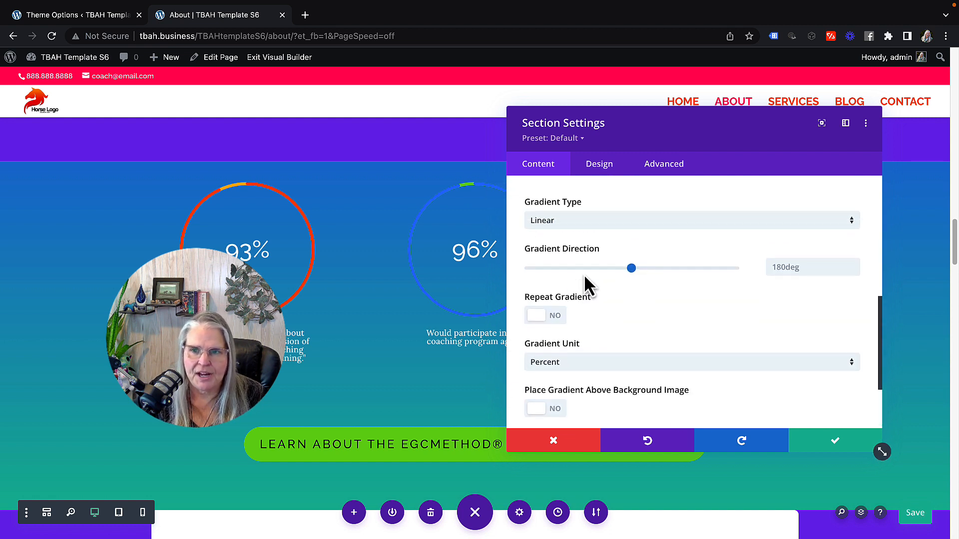
{"action": "mouse_move", "coordinate": [529, 275]}
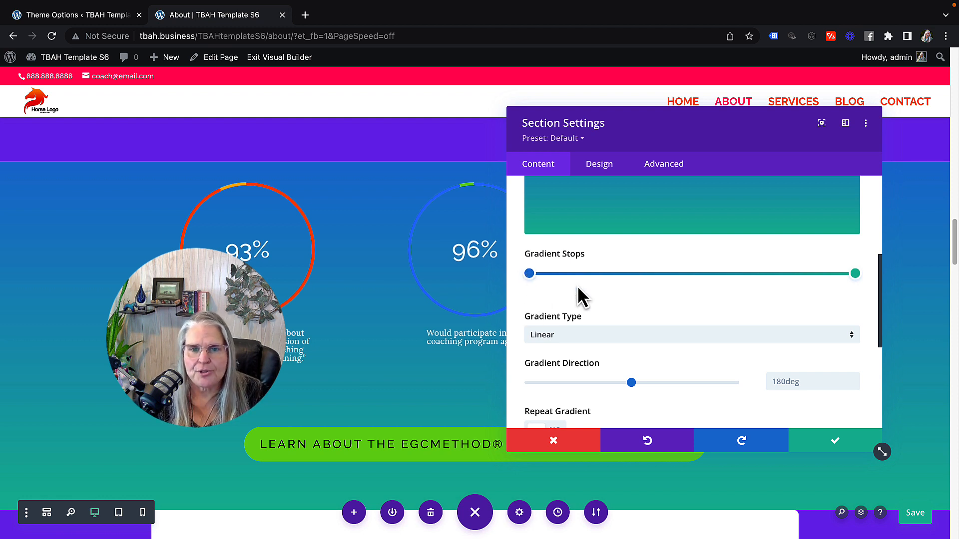
{"action": "left_click", "coordinate": [528, 273]}
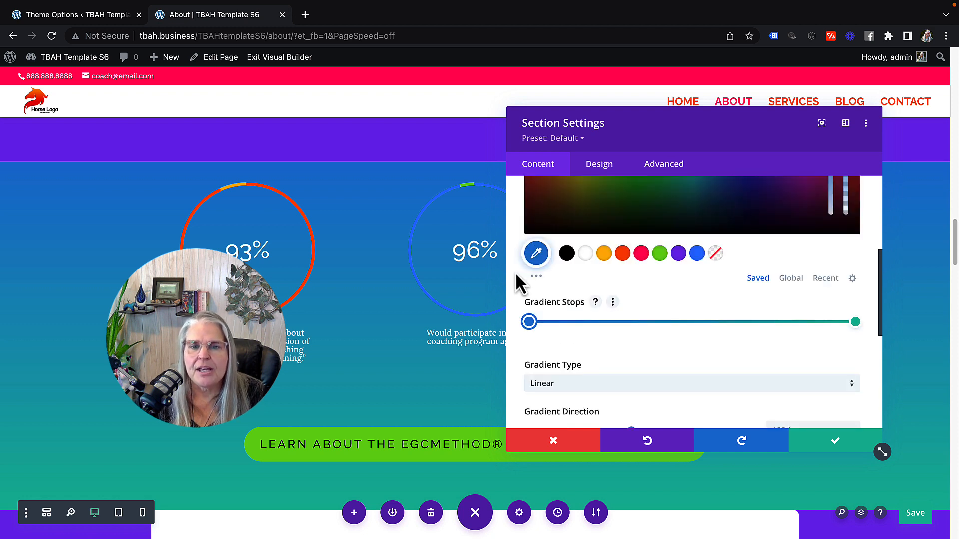
{"action": "left_click", "coordinate": [642, 255]}
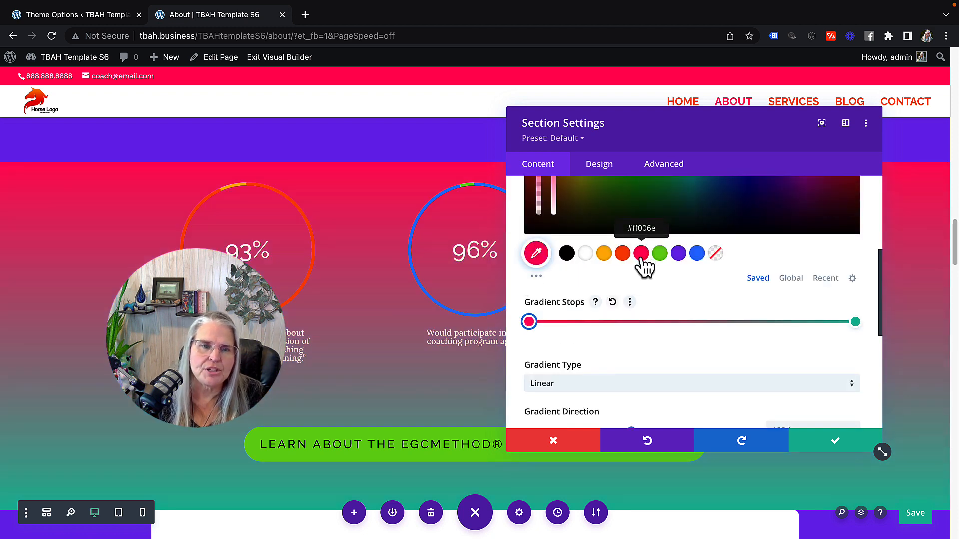
{"action": "left_click", "coordinate": [855, 322]}
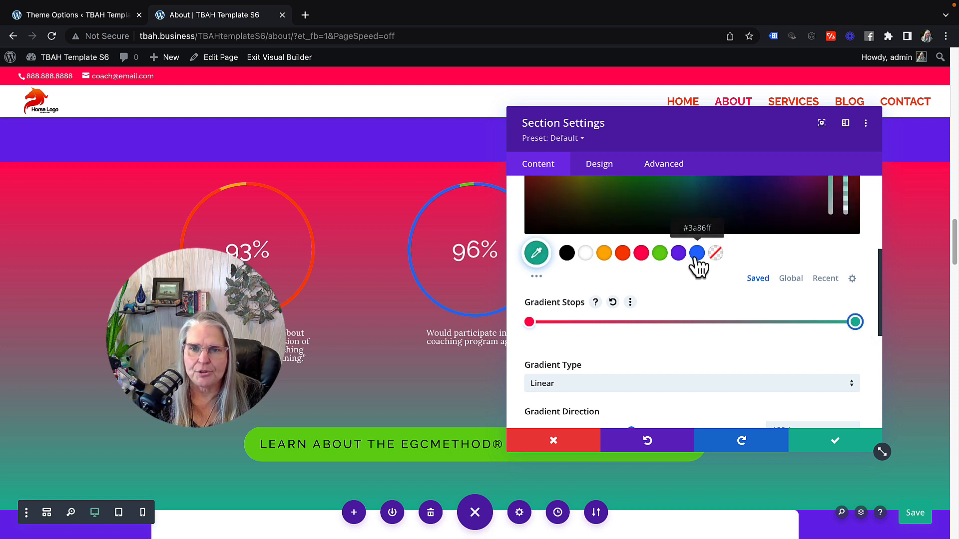
{"action": "left_click", "coordinate": [605, 255]}
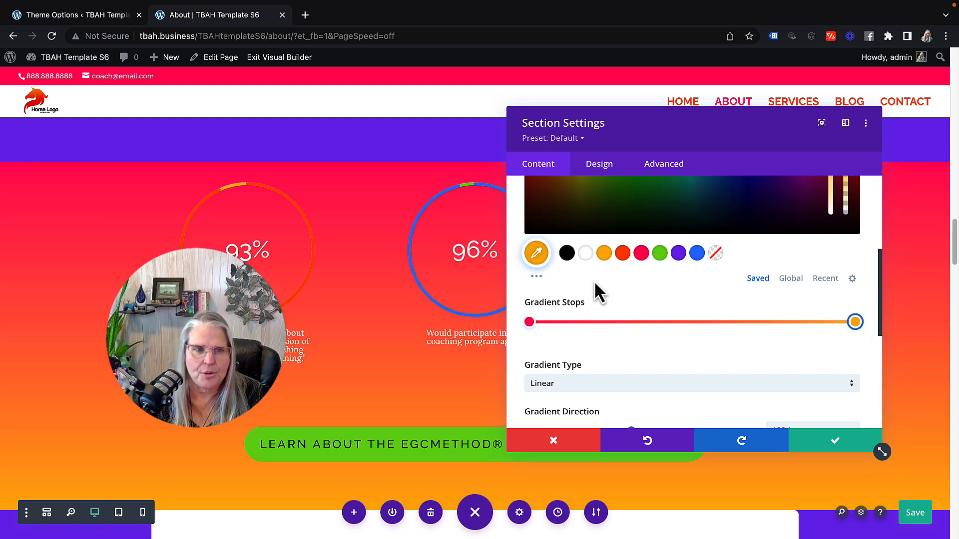
Move the pink-red gradient stop along the gradient to about 80%.
{"action": "scroll", "coordinate": [434, 367], "scroll_direction": "down", "scroll_amount": 1}
{"action": "scroll", "coordinate": [434, 367], "scroll_direction": "down", "scroll_amount": 2}
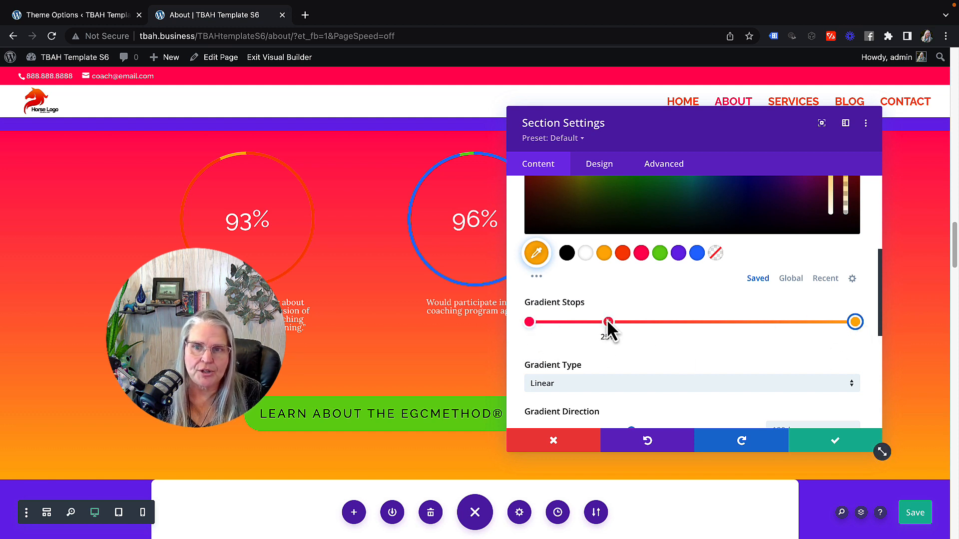
{"action": "left_click_drag", "start_coordinate": [529, 323], "coordinate": [793, 322]}
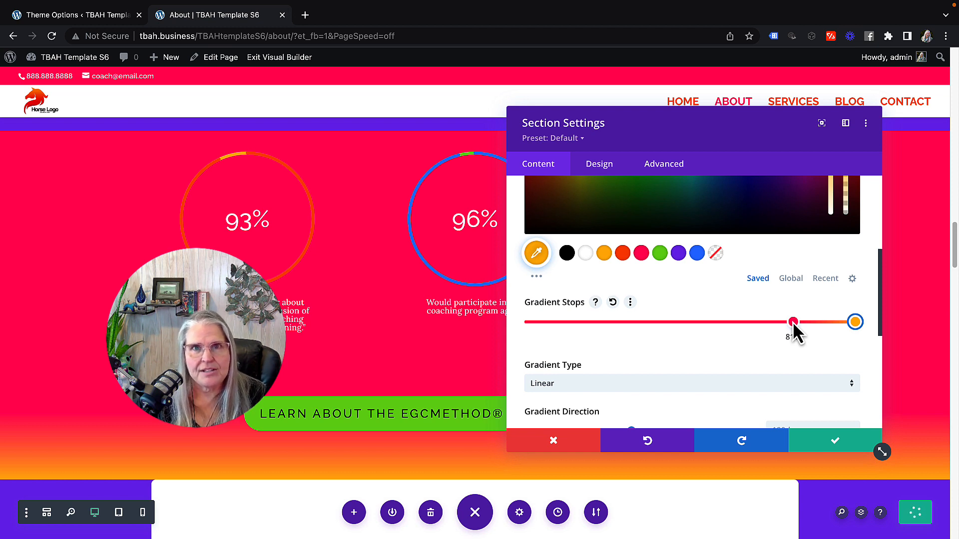
{"action": "left_click", "coordinate": [791, 322]}
Examine the gradient's type, direction, repeat and unit options, including the list of available gradient units.
{"action": "scroll", "coordinate": [667, 336], "scroll_direction": "down", "scroll_amount": 3}
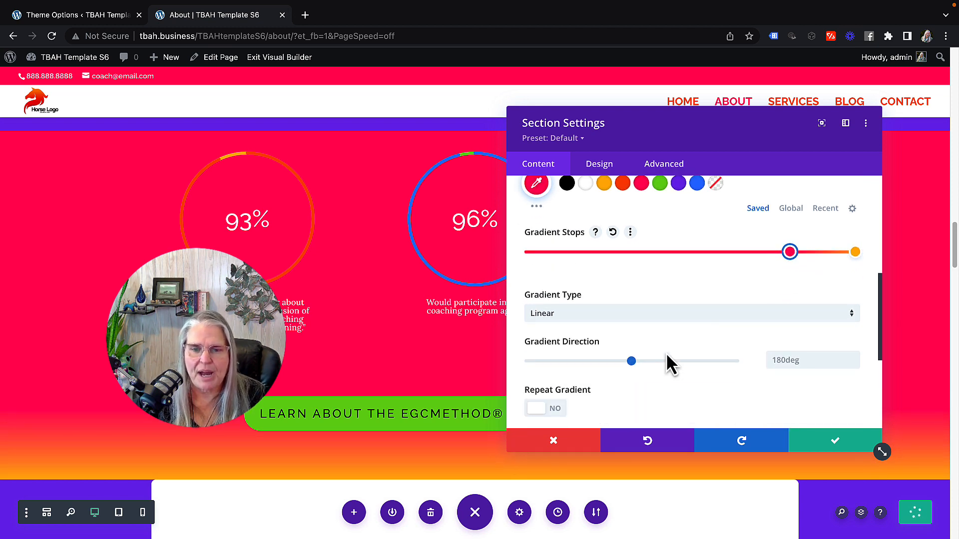
{"action": "scroll", "coordinate": [667, 353], "scroll_direction": "down", "scroll_amount": 3}
{"action": "left_click", "coordinate": [544, 381]}
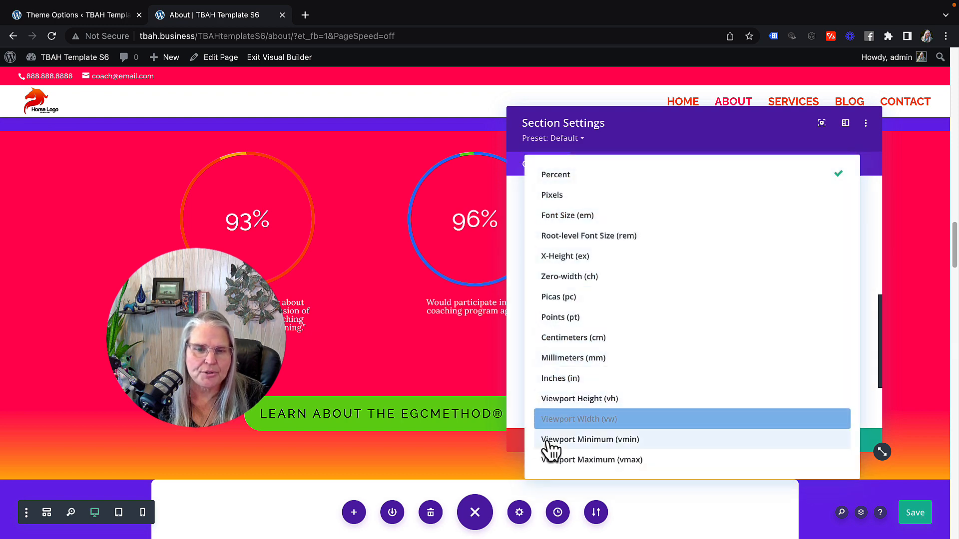
{"action": "left_click", "coordinate": [514, 287]}
{"action": "scroll", "coordinate": [629, 294], "scroll_direction": "up", "scroll_amount": 2}
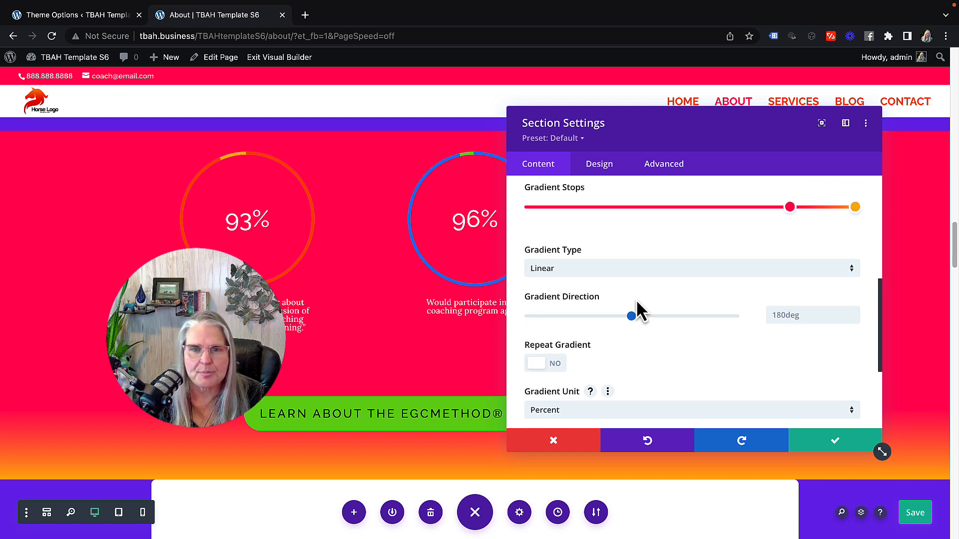
{"action": "scroll", "coordinate": [636, 298], "scroll_direction": "up", "scroll_amount": 4}
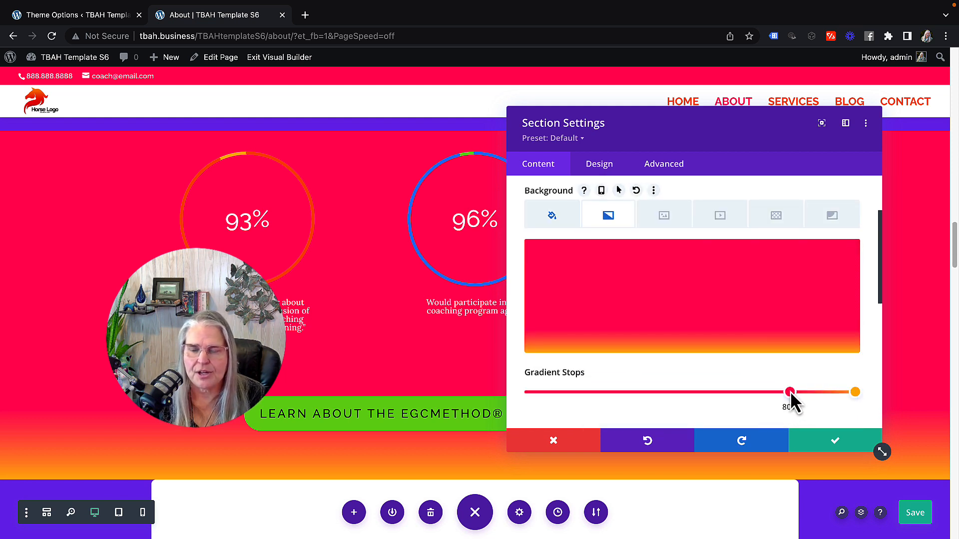
Bring the pink-red and orange gradient stops together at the middle, then spread them slightly apart with orange first for a short blend.
{"action": "left_click_drag", "start_coordinate": [790, 391], "coordinate": [663, 406]}
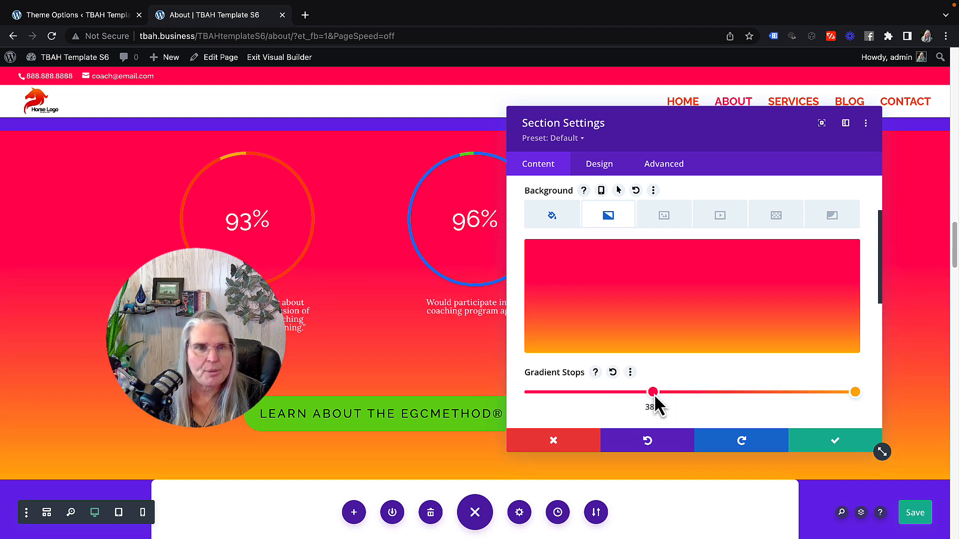
{"action": "left_click_drag", "start_coordinate": [855, 392], "coordinate": [804, 394]}
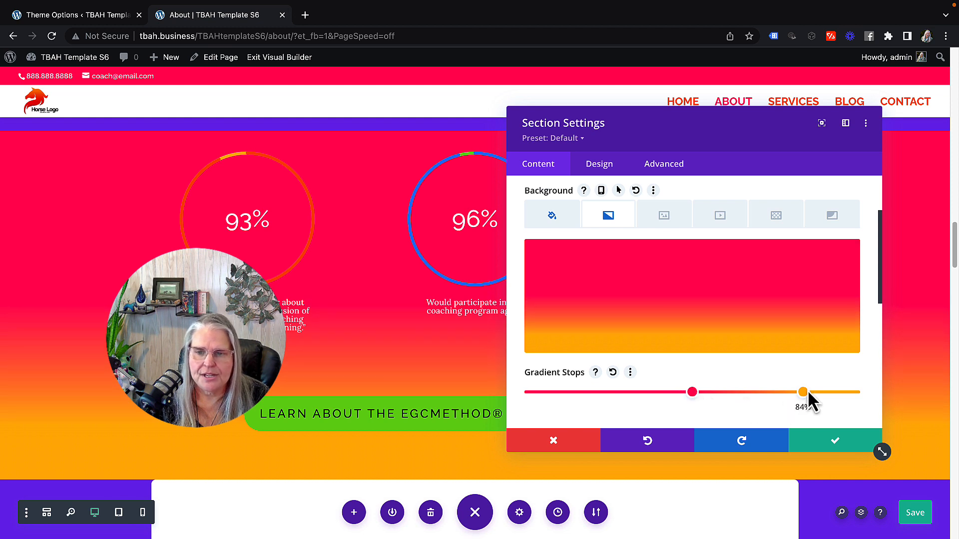
{"action": "left_click_drag", "start_coordinate": [802, 392], "coordinate": [693, 394]}
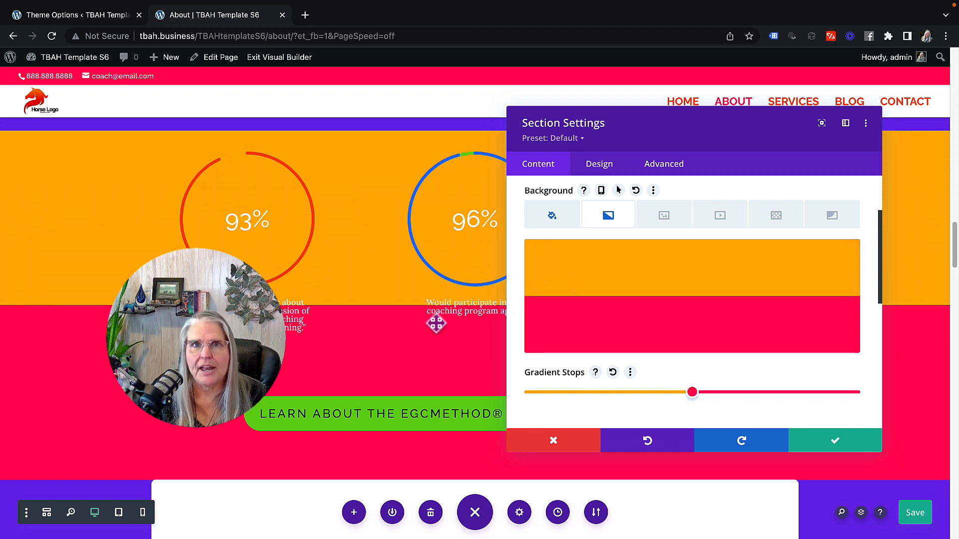
{"action": "left_click_drag", "start_coordinate": [690, 394], "coordinate": [646, 393]}
{"action": "left_click", "coordinate": [695, 392]}
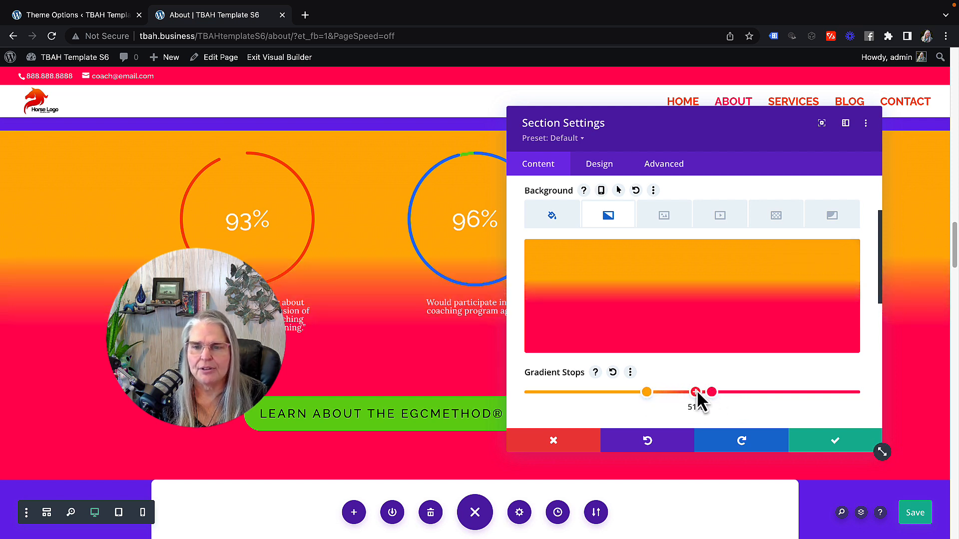
Spread the orange and pink-red gradient stops to about 28% and 62%, and lower the orange stop's opacity to 0.54.
{"action": "left_click_drag", "start_coordinate": [715, 392], "coordinate": [752, 393]}
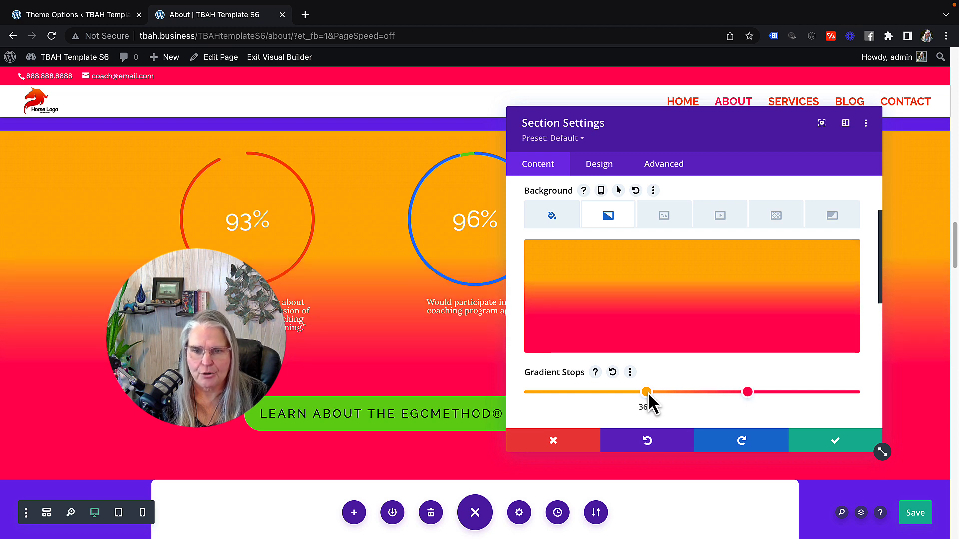
{"action": "left_click_drag", "start_coordinate": [649, 391], "coordinate": [730, 393]}
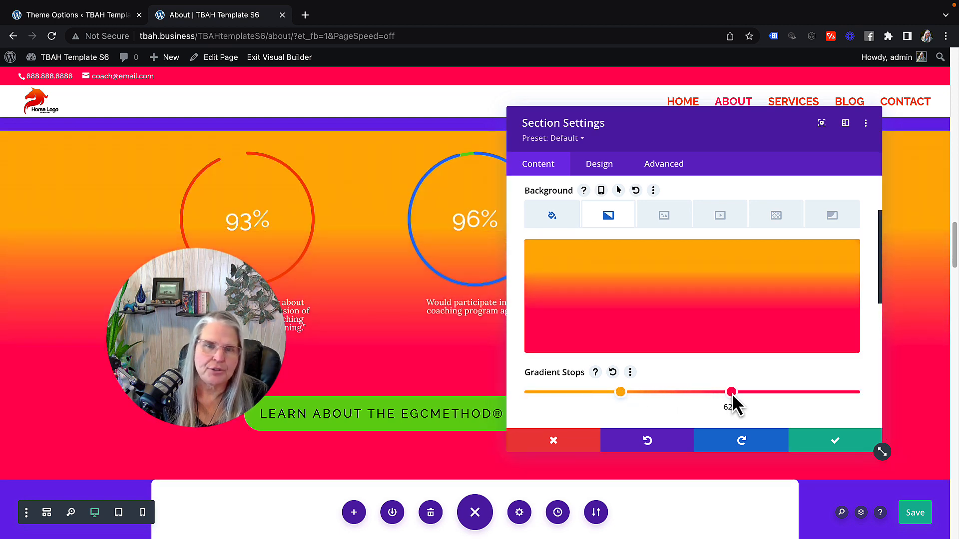
{"action": "left_click", "coordinate": [620, 392]}
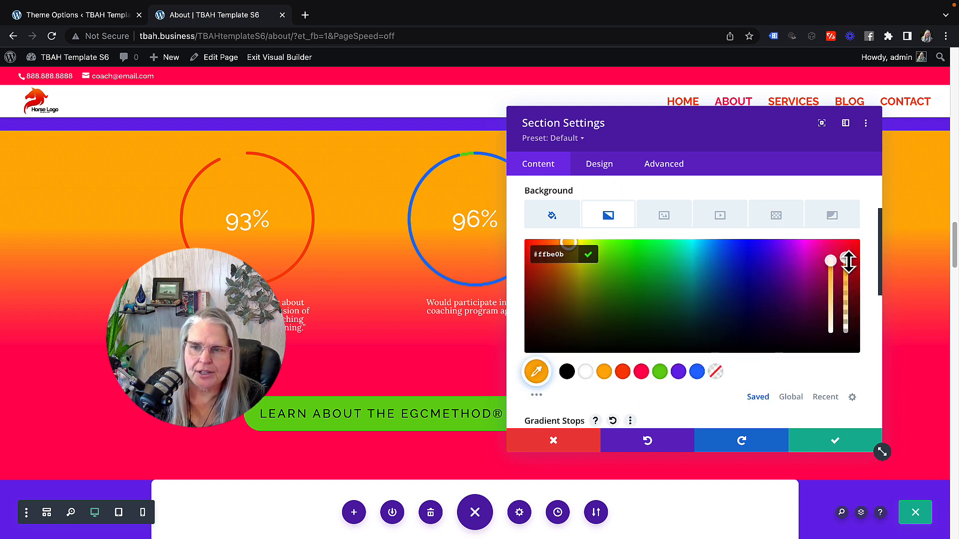
{"action": "left_click_drag", "start_coordinate": [845, 258], "coordinate": [852, 299]}
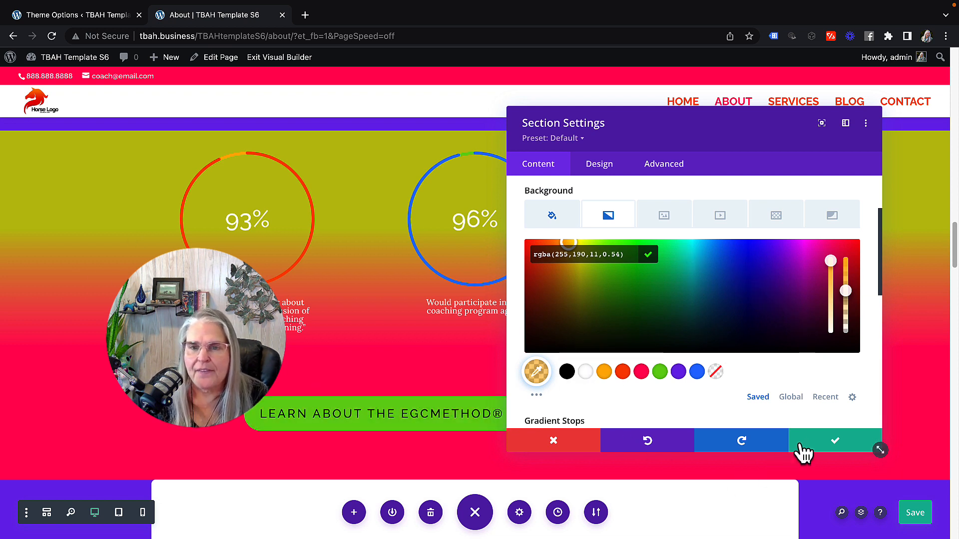
{"action": "scroll", "coordinate": [631, 321], "scroll_direction": "down", "scroll_amount": 4}
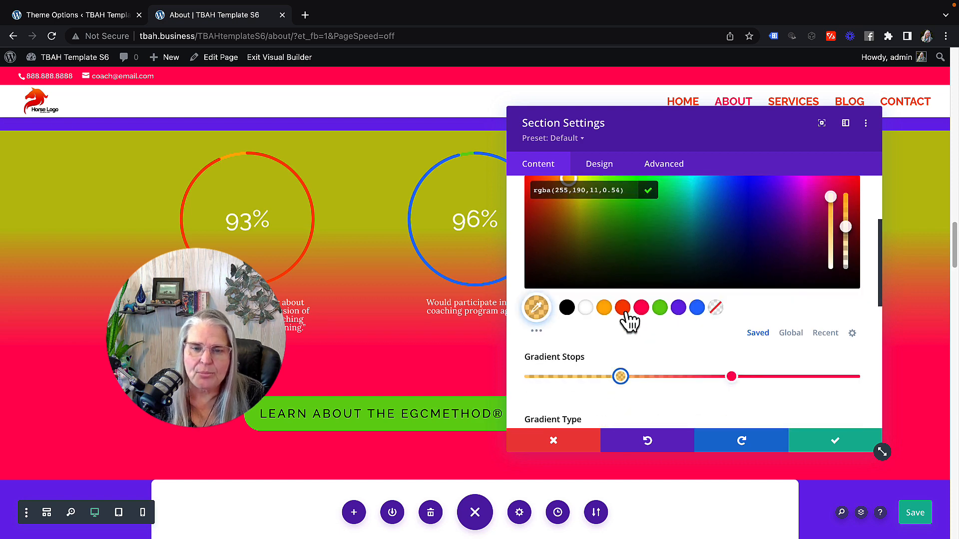
{"action": "scroll", "coordinate": [630, 321], "scroll_direction": "up", "scroll_amount": 4}
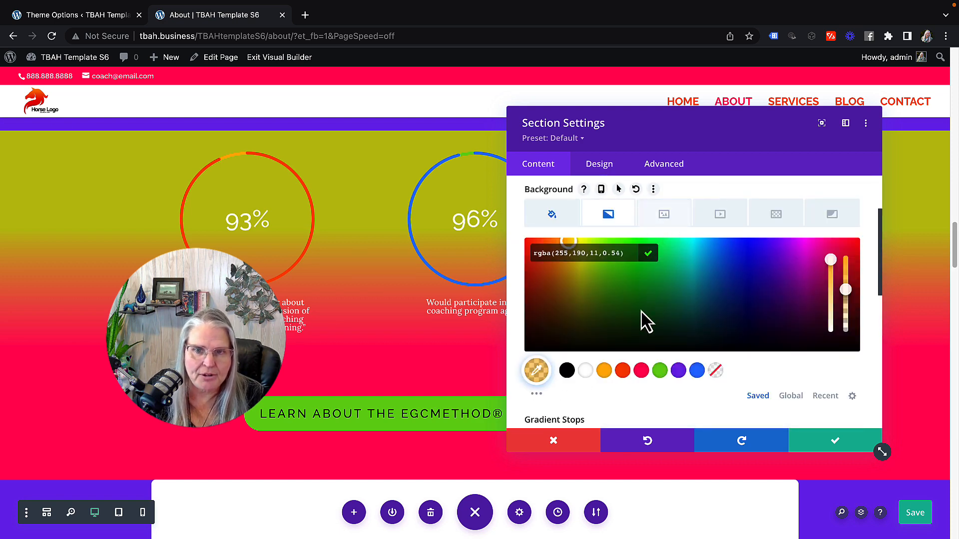
Change the linear gradient's direction to 186deg so the color blend runs at a slight slant.
{"action": "scroll", "coordinate": [641, 315], "scroll_direction": "down", "scroll_amount": 4}
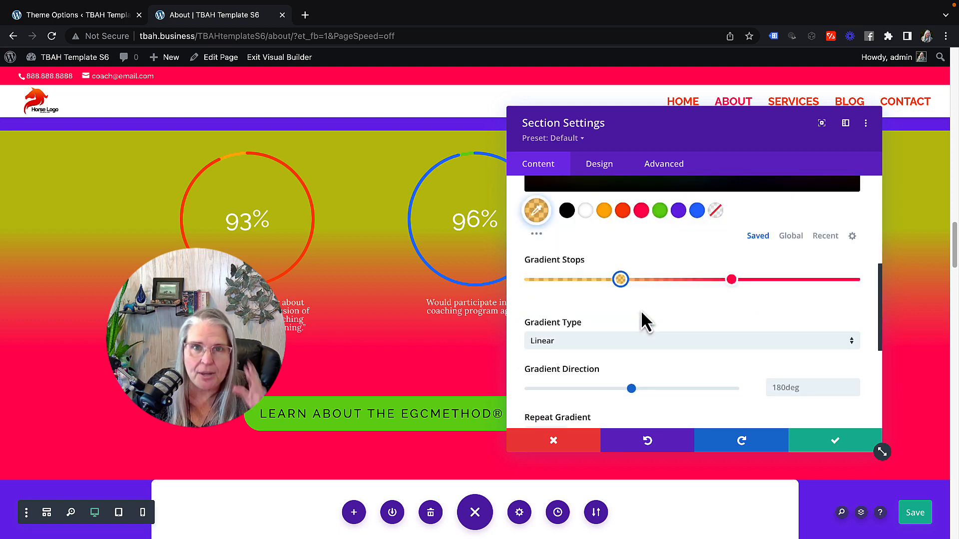
{"action": "scroll", "coordinate": [641, 314], "scroll_direction": "down", "scroll_amount": 3}
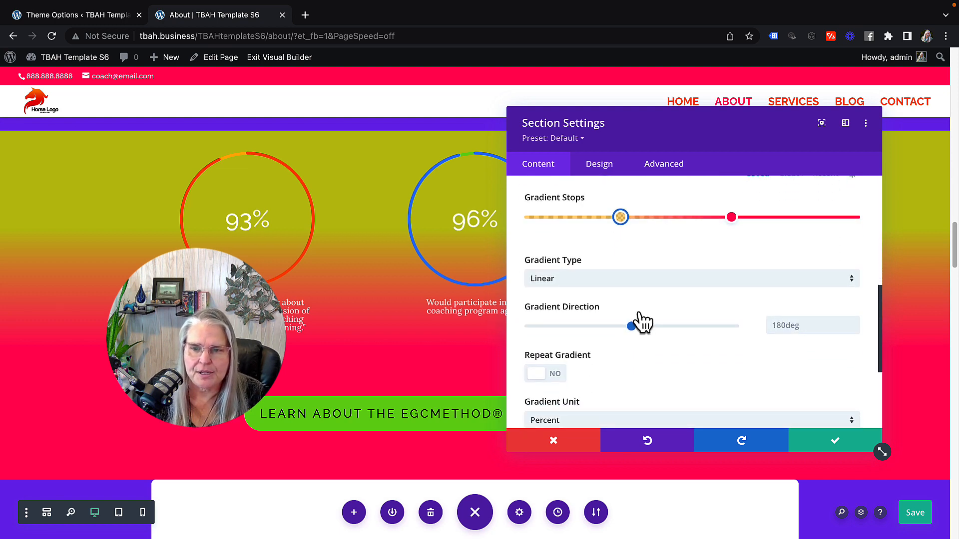
{"action": "left_click", "coordinate": [667, 326]}
{"action": "scroll", "coordinate": [674, 324], "scroll_direction": "down", "scroll_amount": 2}
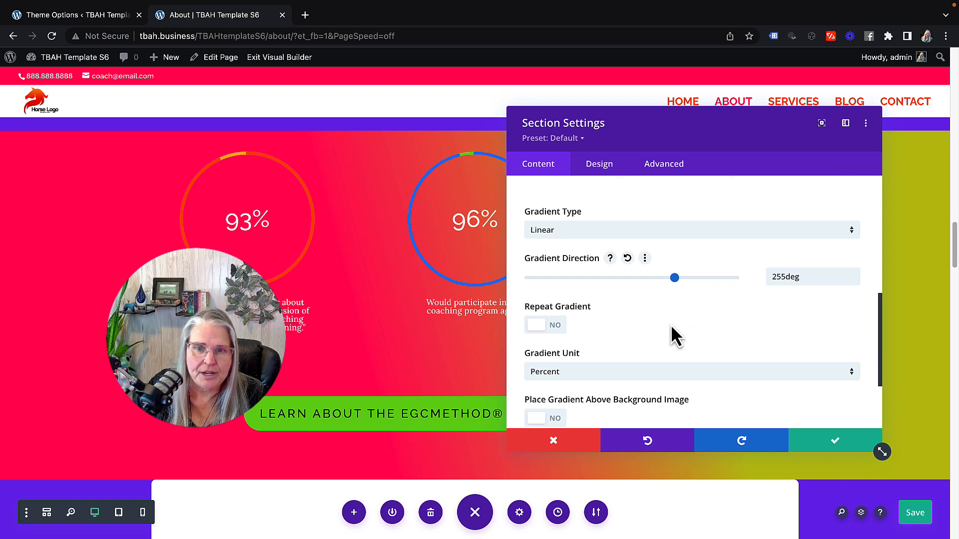
{"action": "mouse_move", "coordinate": [634, 322]}
{"action": "left_mouse_down"}
{"action": "mouse_move", "coordinate": [595, 321]}
{"action": "mouse_move", "coordinate": [642, 322]}
{"action": "mouse_move", "coordinate": [595, 331]}
{"action": "mouse_move", "coordinate": [635, 329]}
{"action": "left_mouse_up"}
Try the repeating gradient on the section background and switch the repeat back off.
{"action": "left_click", "coordinate": [539, 329]}
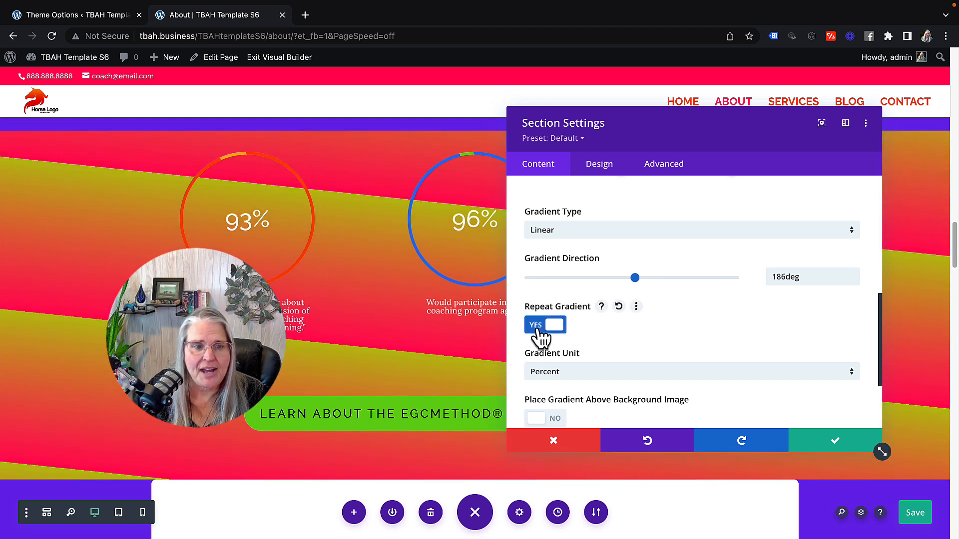
{"action": "left_click", "coordinate": [540, 330]}
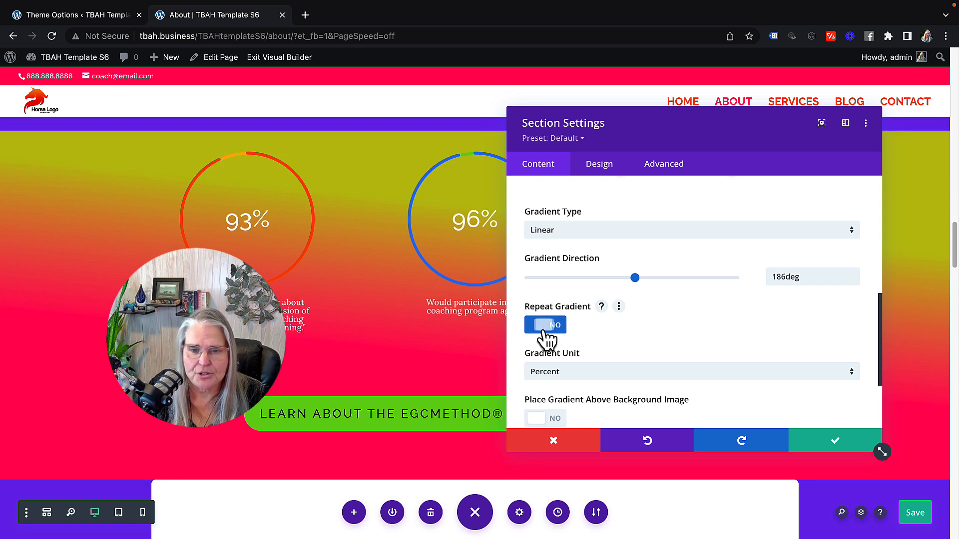
{"action": "scroll", "coordinate": [598, 356], "scroll_direction": "down", "scroll_amount": 1}
{"action": "scroll", "coordinate": [598, 356], "scroll_direction": "down", "scroll_amount": 2}
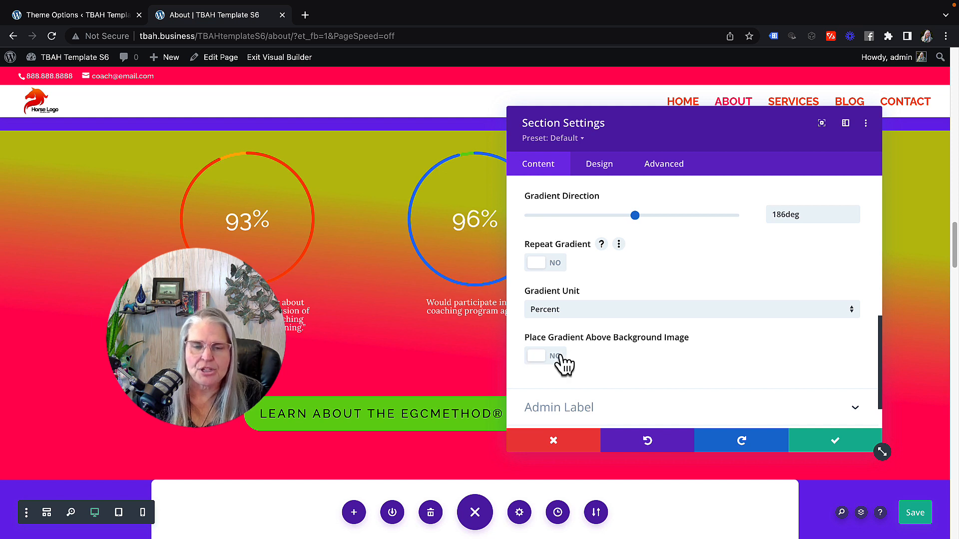
Try to add the media library photo of a rider on horseback beside yellow trees as the section's background image.
{"action": "scroll", "coordinate": [600, 375], "scroll_direction": "up", "scroll_amount": 10}
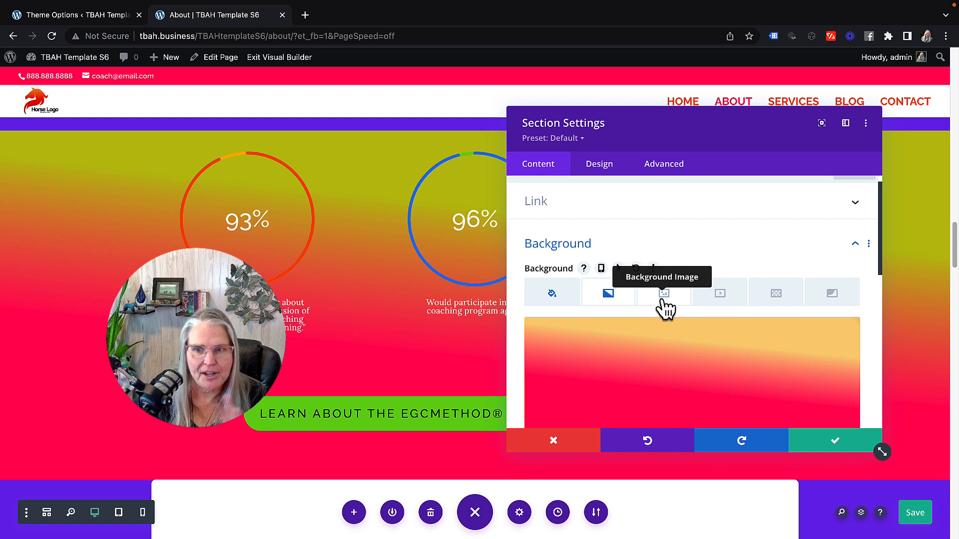
{"action": "left_click", "coordinate": [663, 303]}
{"action": "scroll", "coordinate": [664, 308], "scroll_direction": "down", "scroll_amount": 3}
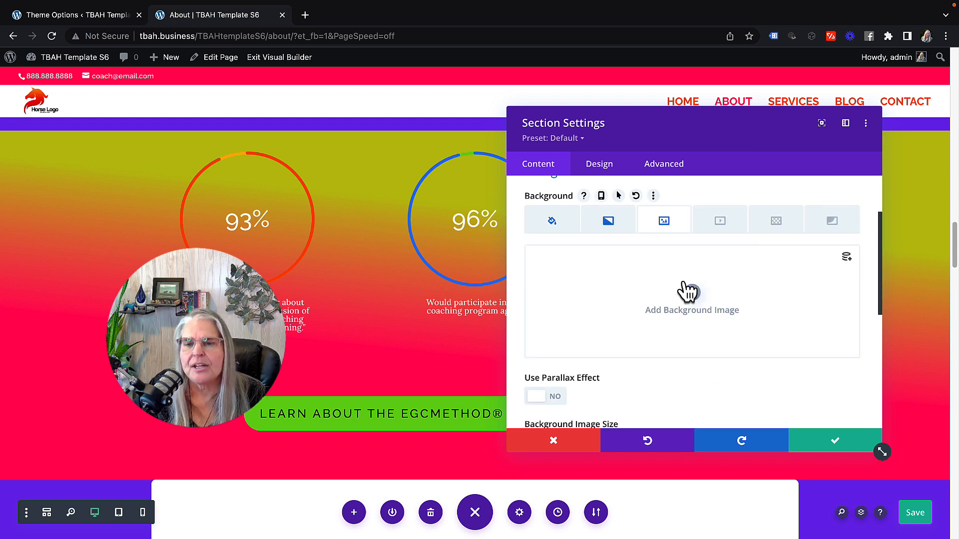
{"action": "left_click", "coordinate": [691, 293]}
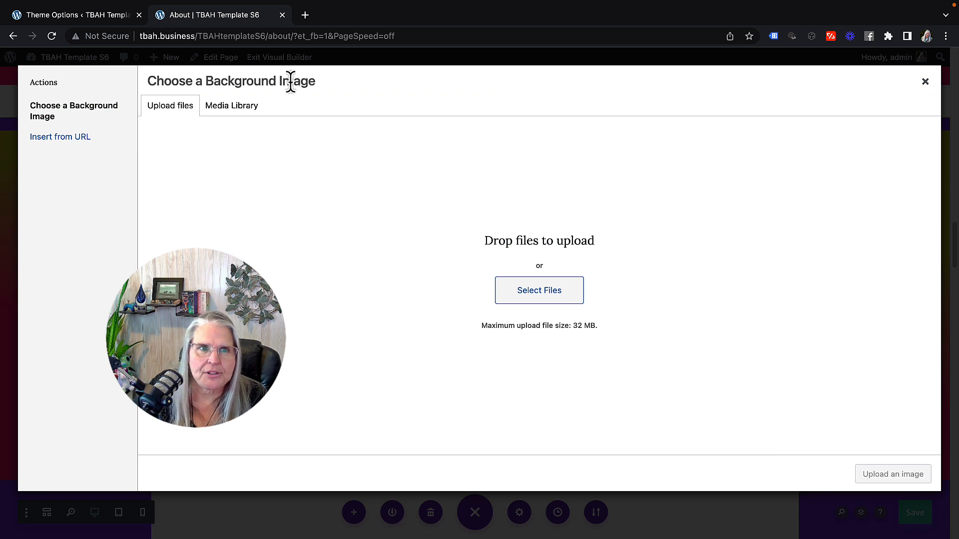
{"action": "left_click", "coordinate": [252, 109]}
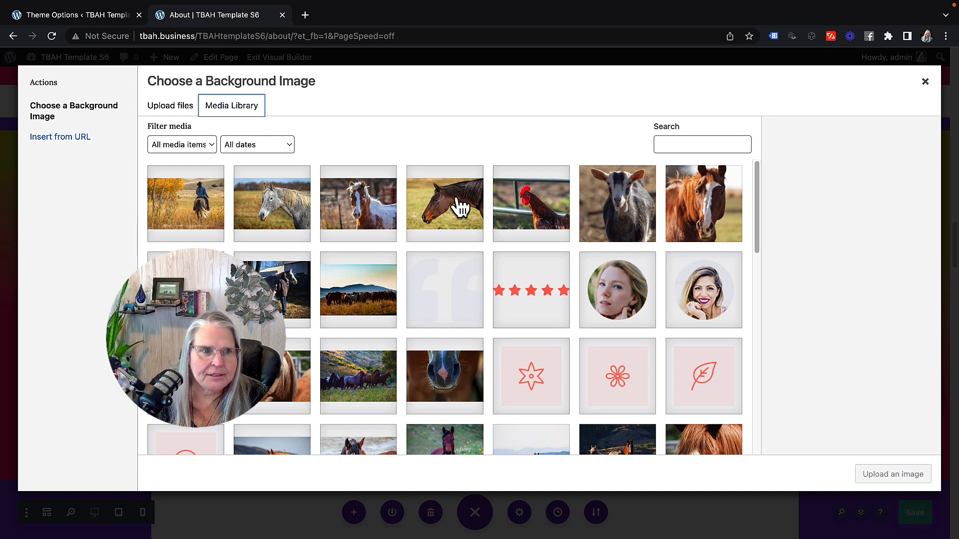
{"action": "left_click", "coordinate": [180, 205]}
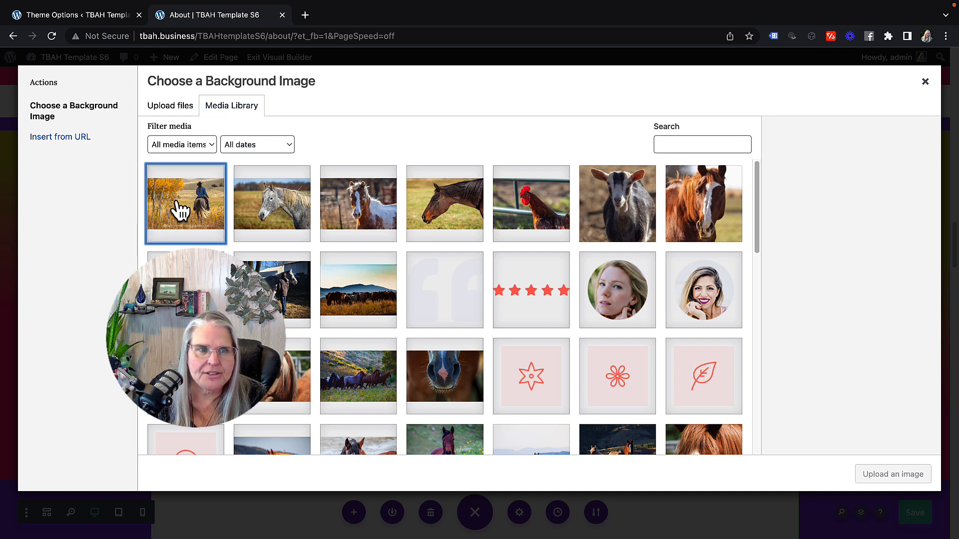
{"action": "left_click", "coordinate": [878, 477]}
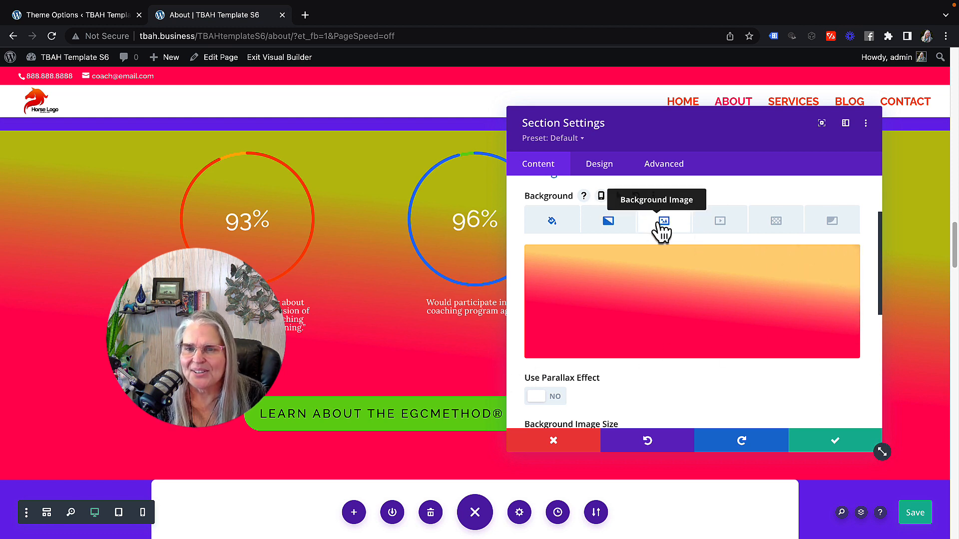
Set the media library photo of the grey horse with the blond mane as the section's background image.
{"action": "left_click", "coordinate": [805, 259]}
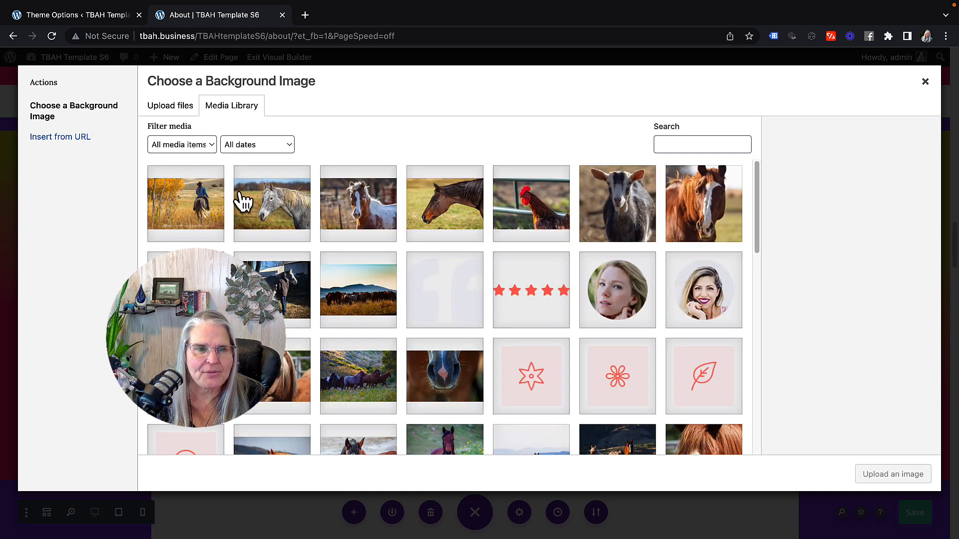
{"action": "left_click", "coordinate": [270, 207]}
{"action": "left_click", "coordinate": [889, 481]}
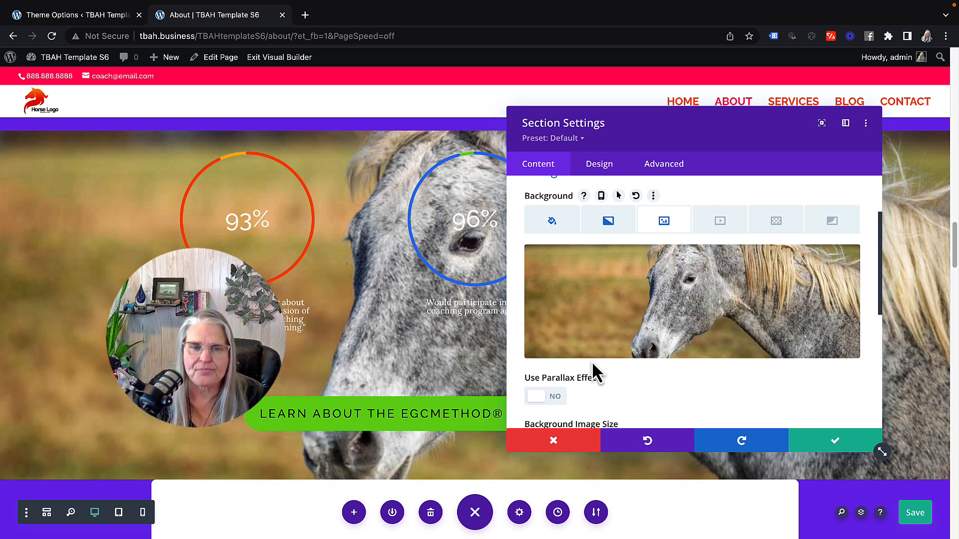
Place the gradient above the section's background image so its colors overlay the horse photo.
{"action": "mouse_move", "coordinate": [567, 349]}
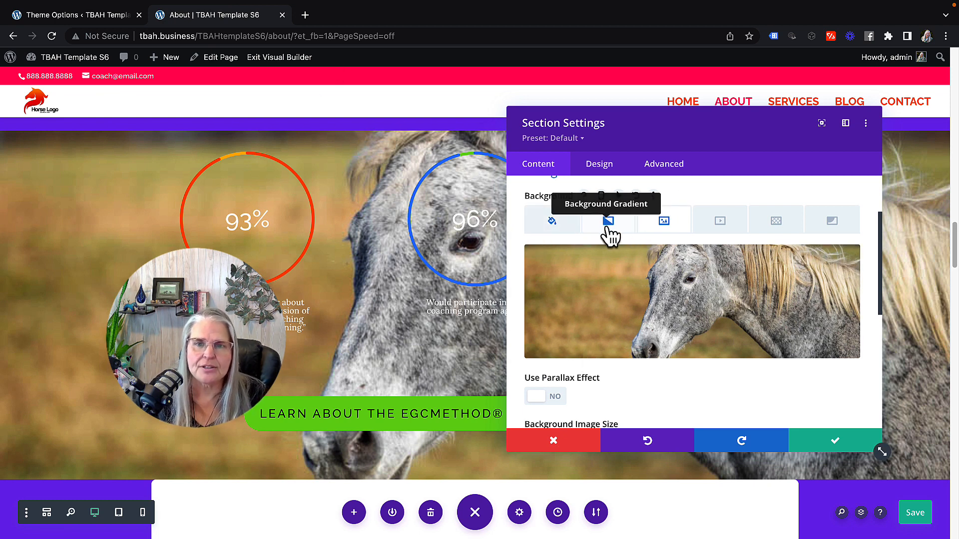
{"action": "mouse_move", "coordinate": [678, 250]}
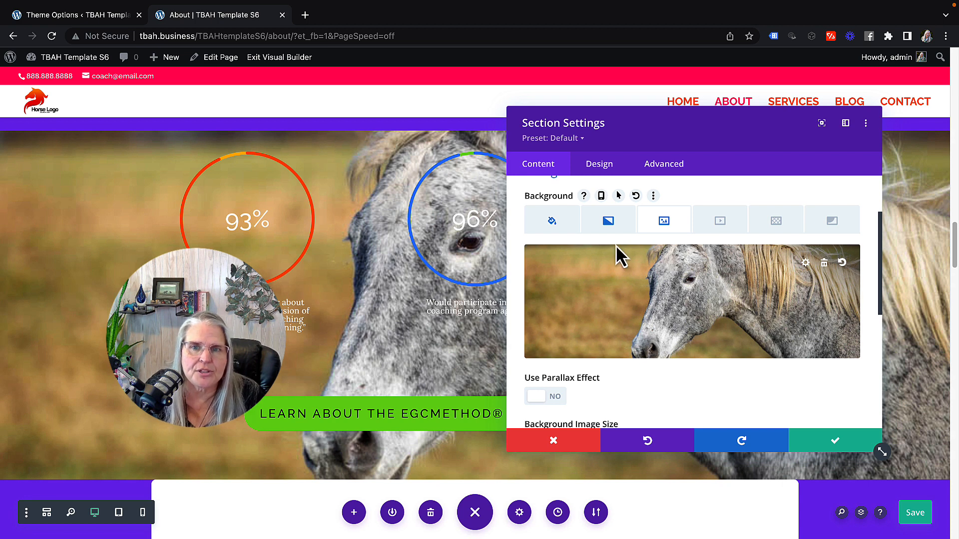
{"action": "scroll", "coordinate": [663, 376], "scroll_direction": "down", "scroll_amount": 3}
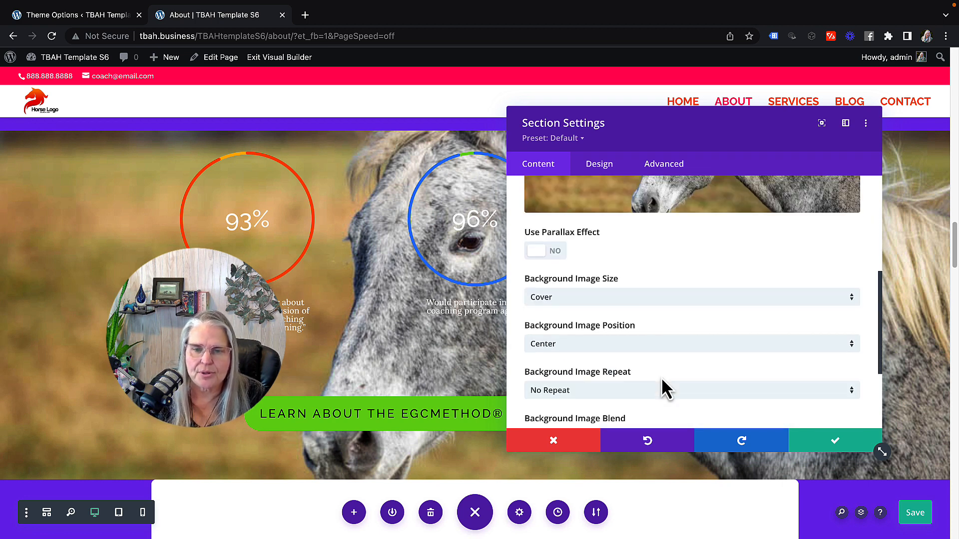
{"action": "scroll", "coordinate": [661, 390], "scroll_direction": "down", "scroll_amount": 3}
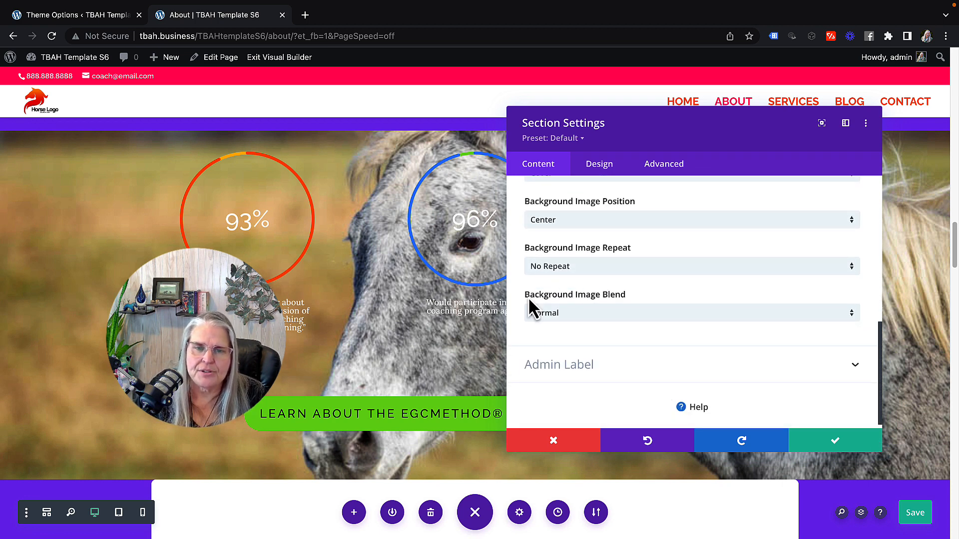
{"action": "scroll", "coordinate": [575, 296], "scroll_direction": "up", "scroll_amount": 8}
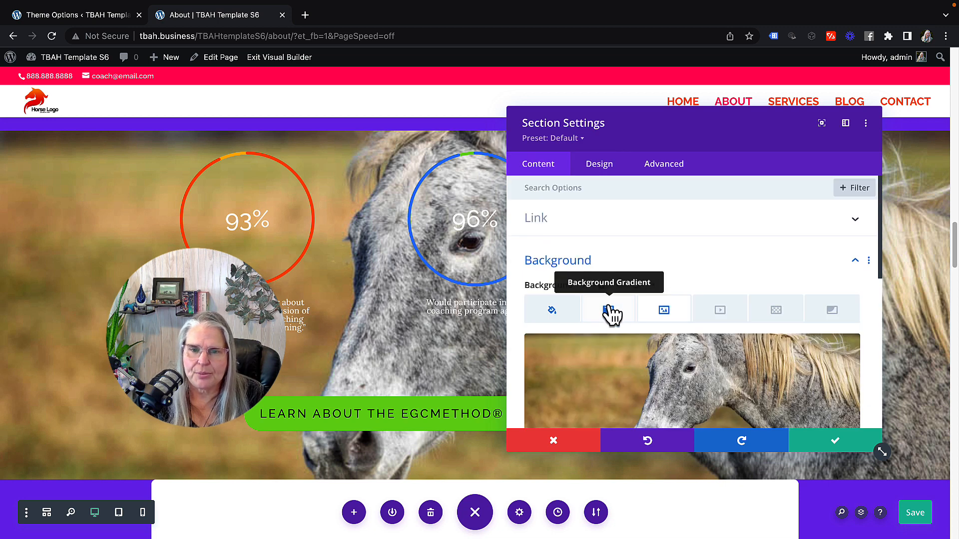
{"action": "left_click", "coordinate": [610, 314]}
{"action": "scroll", "coordinate": [576, 304], "scroll_direction": "down", "scroll_amount": 10}
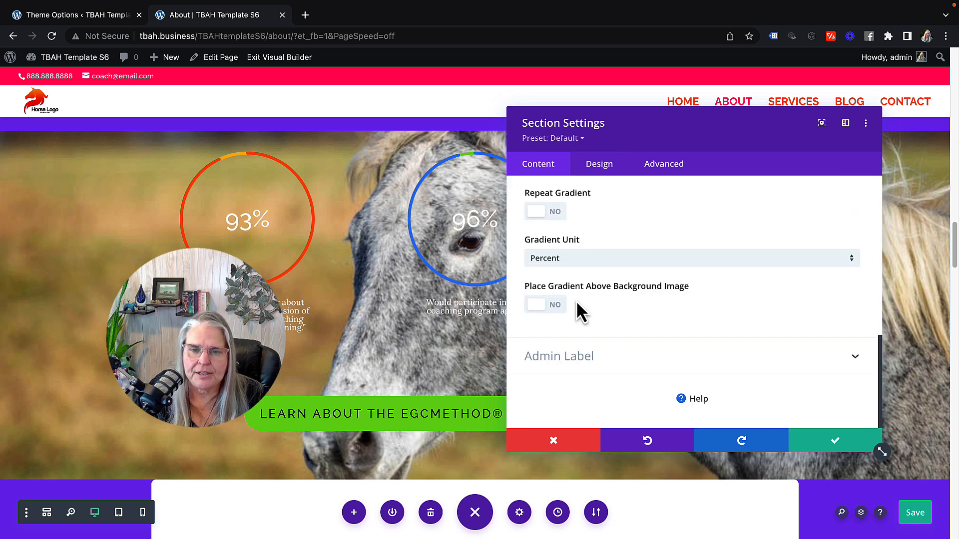
{"action": "left_click", "coordinate": [537, 306]}
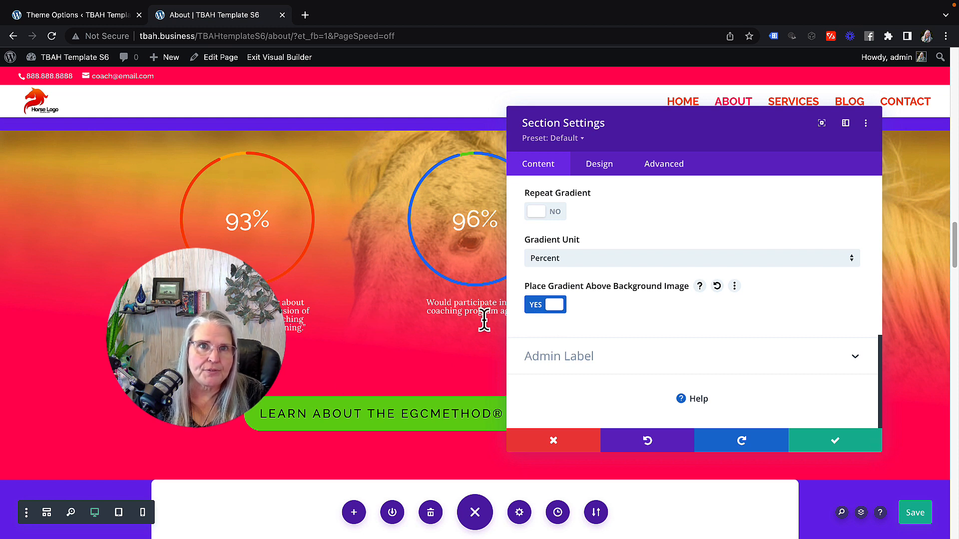
Compare the gradient and image previews, and turn off placing the gradient above the background image.
{"action": "scroll", "coordinate": [582, 300], "scroll_direction": "up", "scroll_amount": 3}
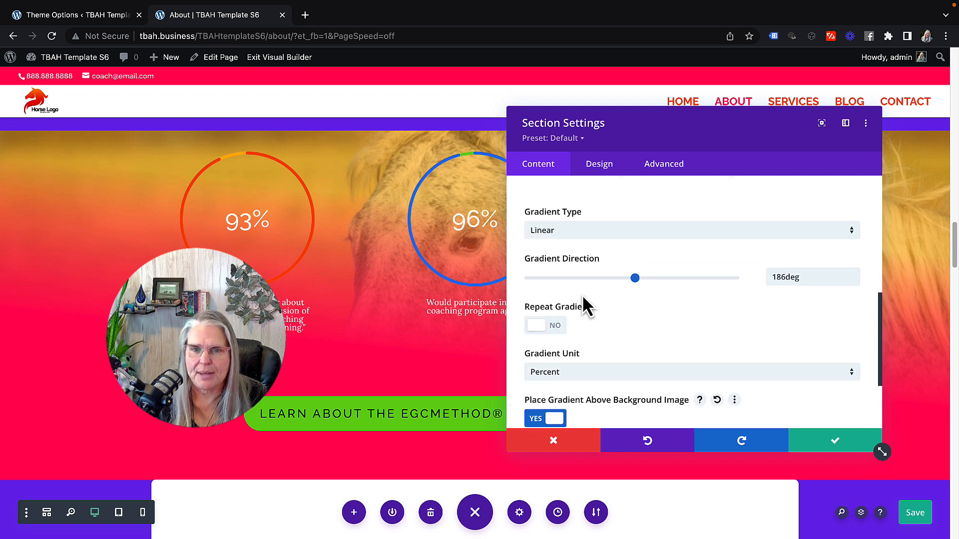
{"action": "scroll", "coordinate": [582, 300], "scroll_direction": "up", "scroll_amount": 6}
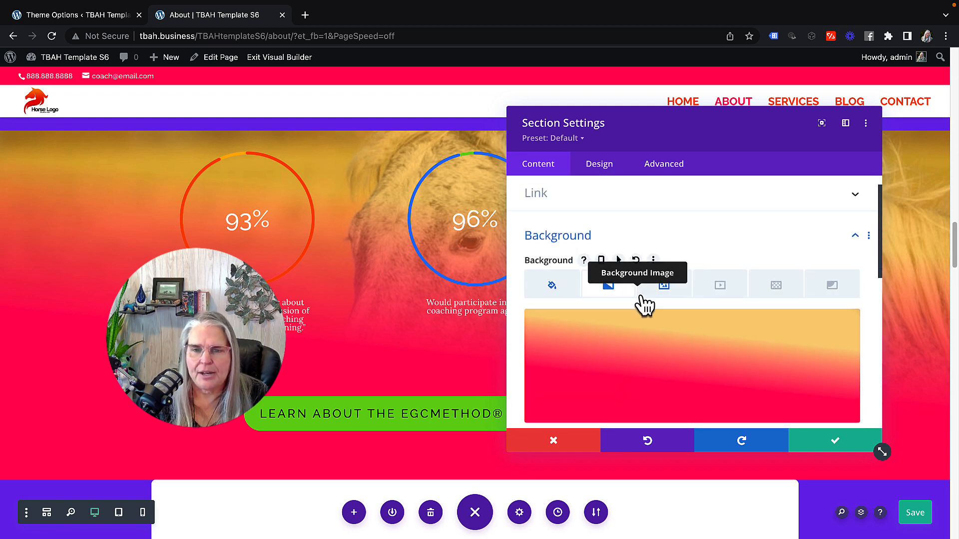
{"action": "left_click", "coordinate": [645, 296]}
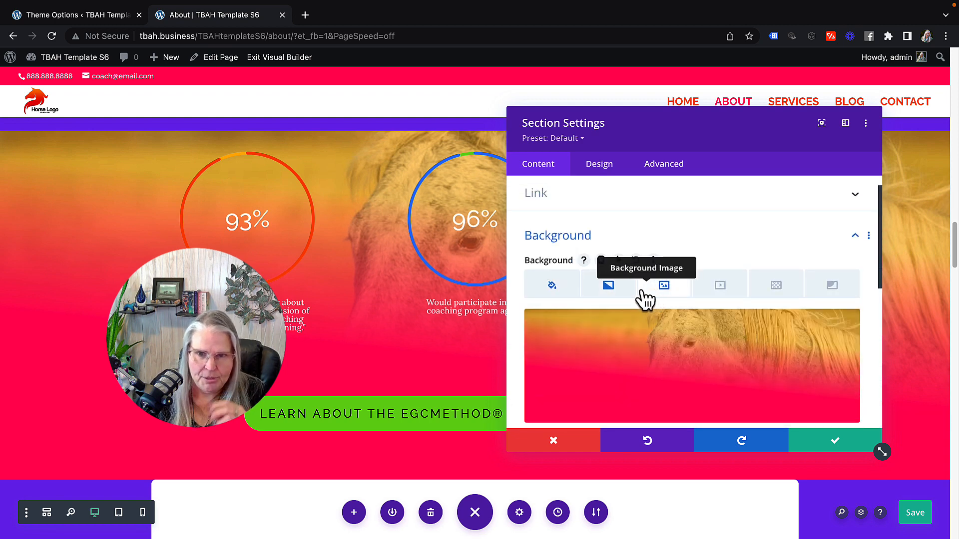
{"action": "left_click", "coordinate": [607, 292]}
{"action": "scroll", "coordinate": [587, 357], "scroll_direction": "down", "scroll_amount": 10}
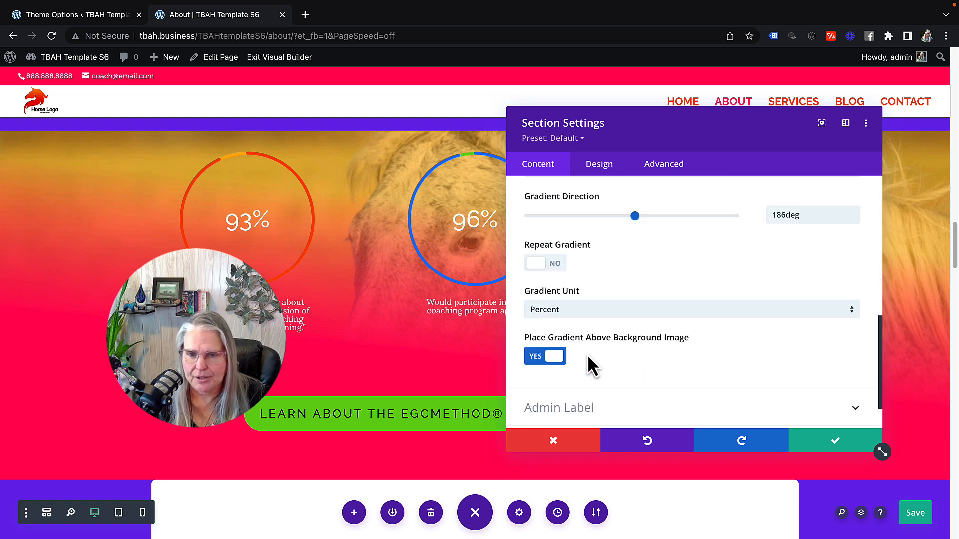
{"action": "left_click", "coordinate": [555, 358]}
{"action": "scroll", "coordinate": [639, 300], "scroll_direction": "up", "scroll_amount": 10}
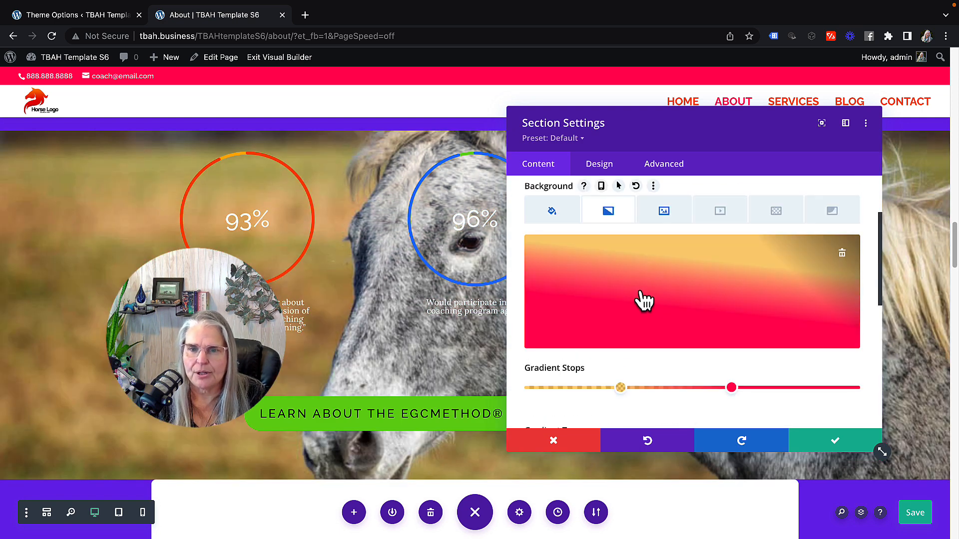
Examine the background image's parallax, size, position and repeat settings.
{"action": "left_click", "coordinate": [664, 212]}
{"action": "scroll", "coordinate": [627, 335], "scroll_direction": "down", "scroll_amount": 2}
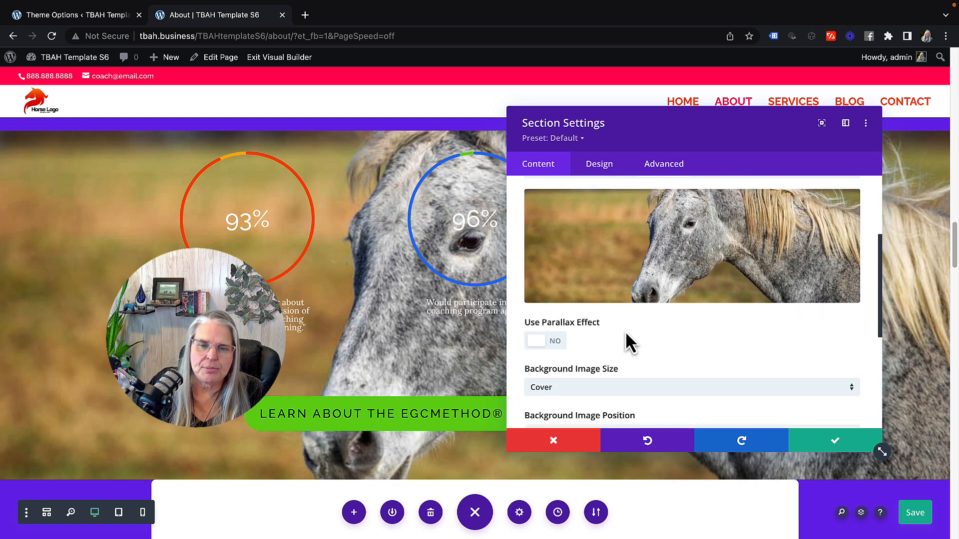
{"action": "scroll", "coordinate": [626, 334], "scroll_direction": "down", "scroll_amount": 2}
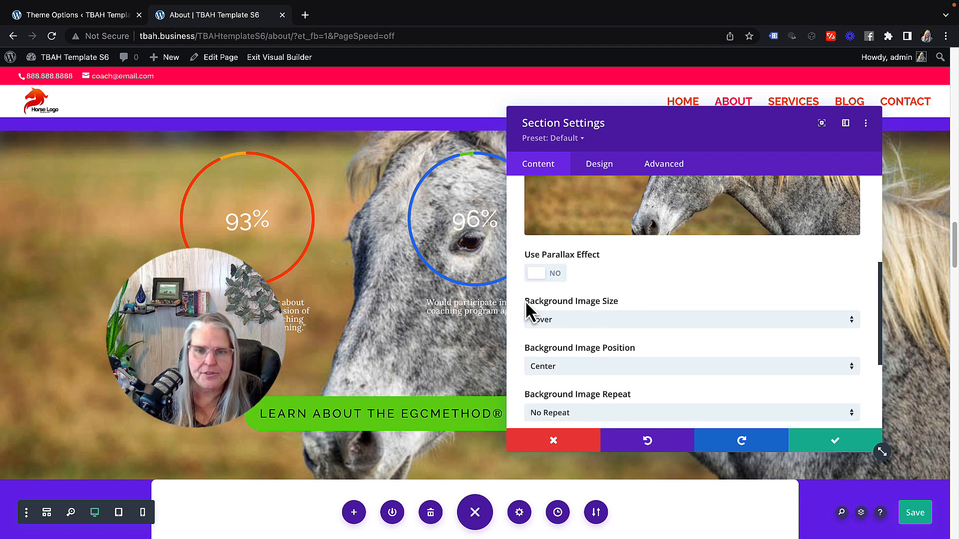
{"action": "key", "text": "ctrl+s"}
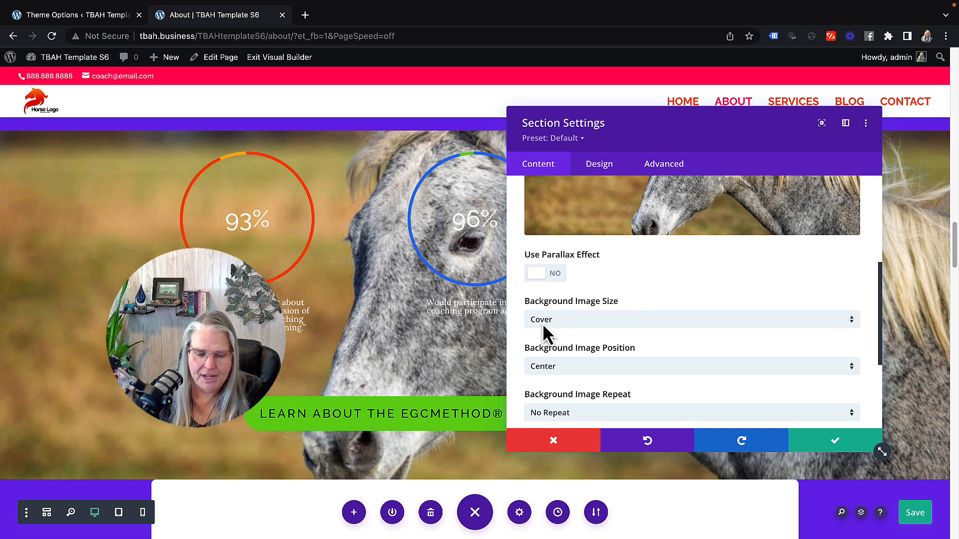
Take the browser out of full screen and shrink its window to test how the section's background image adapts.
{"action": "mouse_move", "coordinate": [10, 18]}
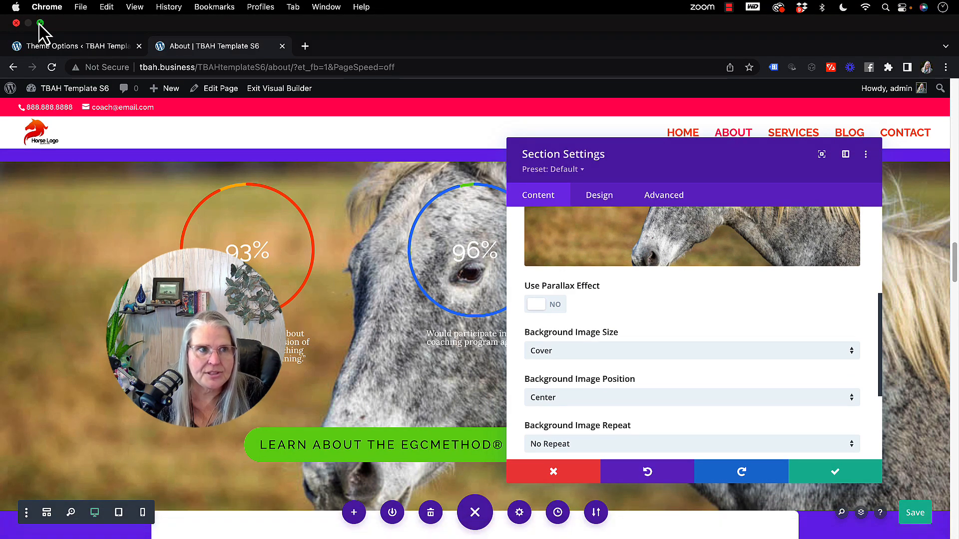
{"action": "left_click", "coordinate": [40, 24]}
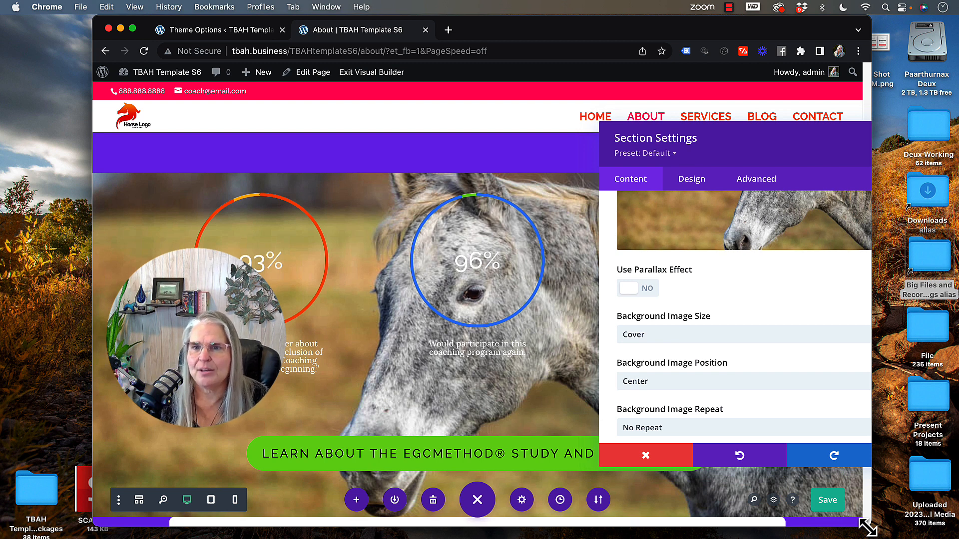
{"action": "left_click_drag", "start_coordinate": [867, 527], "coordinate": [709, 463]}
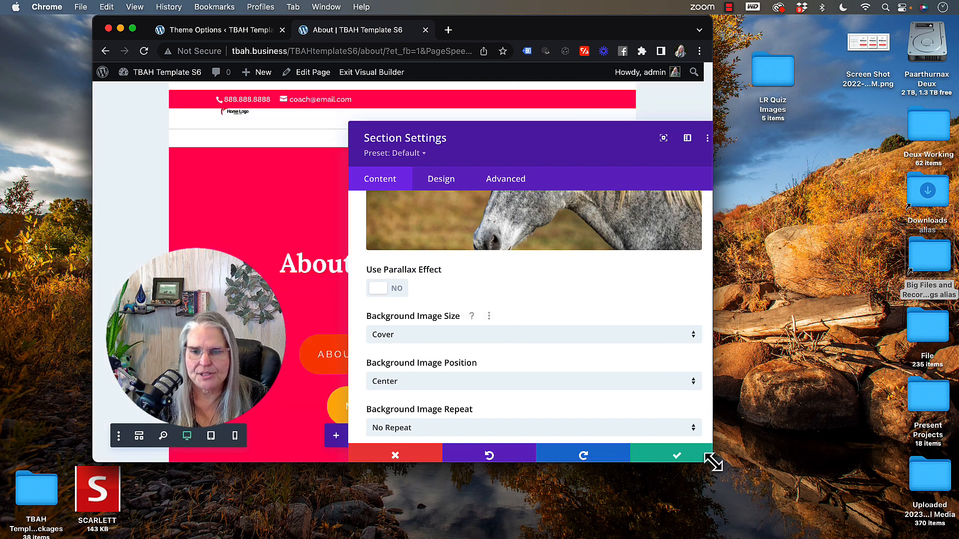
{"action": "left_click_drag", "start_coordinate": [738, 471], "coordinate": [797, 486]}
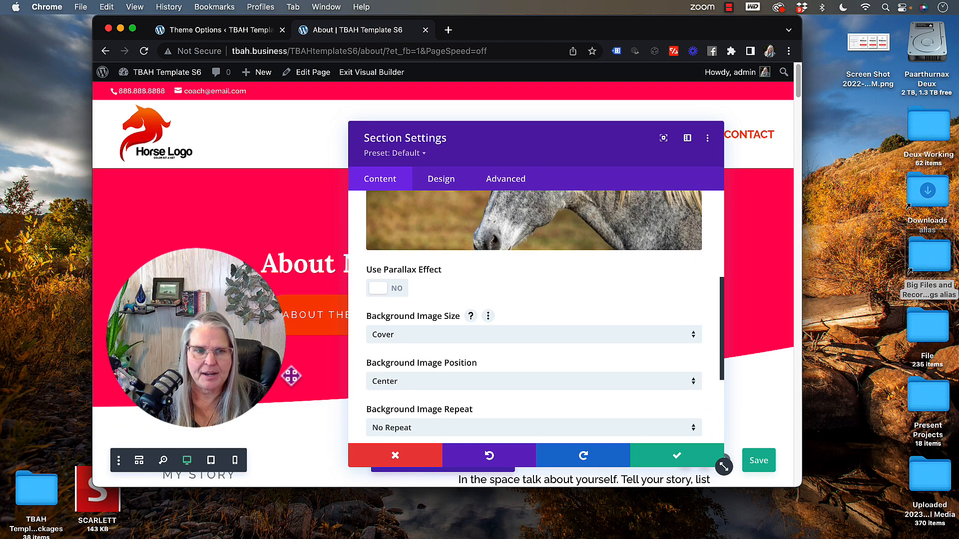
Check how the horse photo fills its section in the smaller window, moving the section settings dialog out of the way.
{"action": "scroll", "coordinate": [284, 361], "scroll_direction": "down", "scroll_amount": 15}
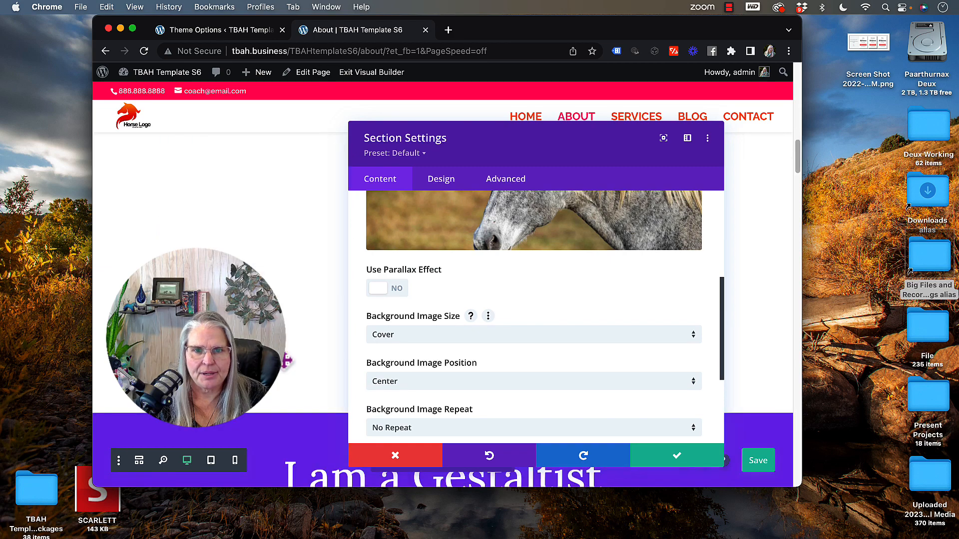
{"action": "scroll", "coordinate": [285, 361], "scroll_direction": "down", "scroll_amount": 10}
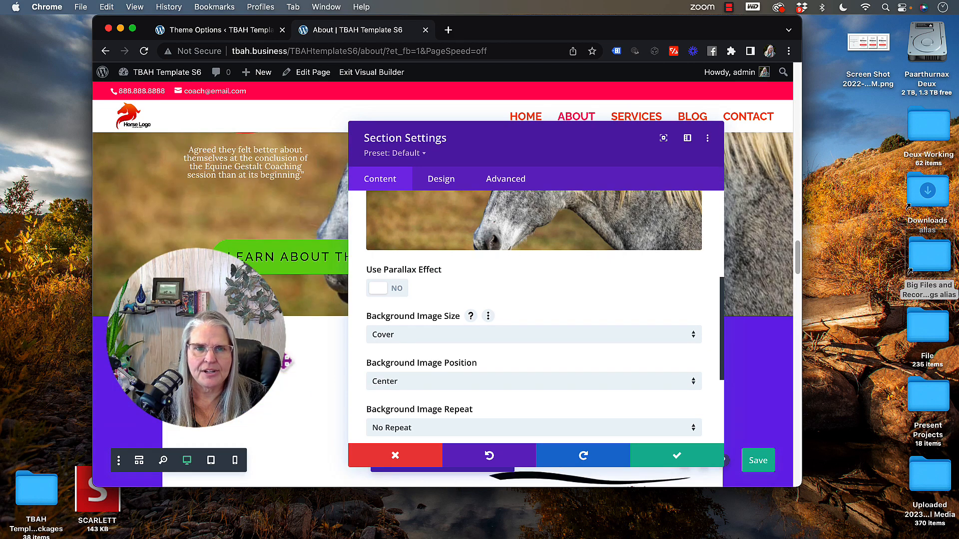
{"action": "left_click_drag", "start_coordinate": [477, 166], "coordinate": [617, 320]}
{"action": "scroll", "coordinate": [338, 232], "scroll_direction": "up", "scroll_amount": 3}
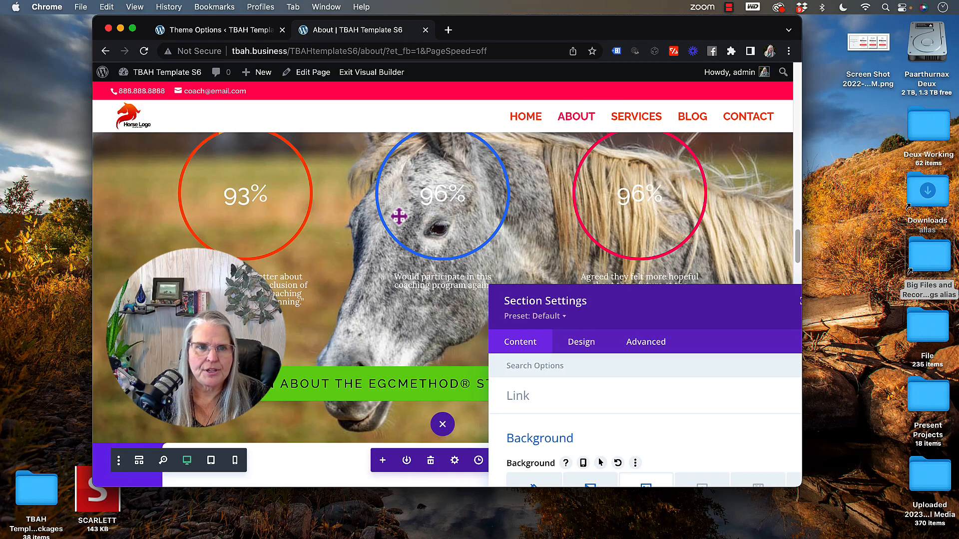
{"action": "scroll", "coordinate": [399, 216], "scroll_direction": "up", "scroll_amount": 2}
{"action": "left_click_drag", "start_coordinate": [599, 294], "coordinate": [579, 107]}
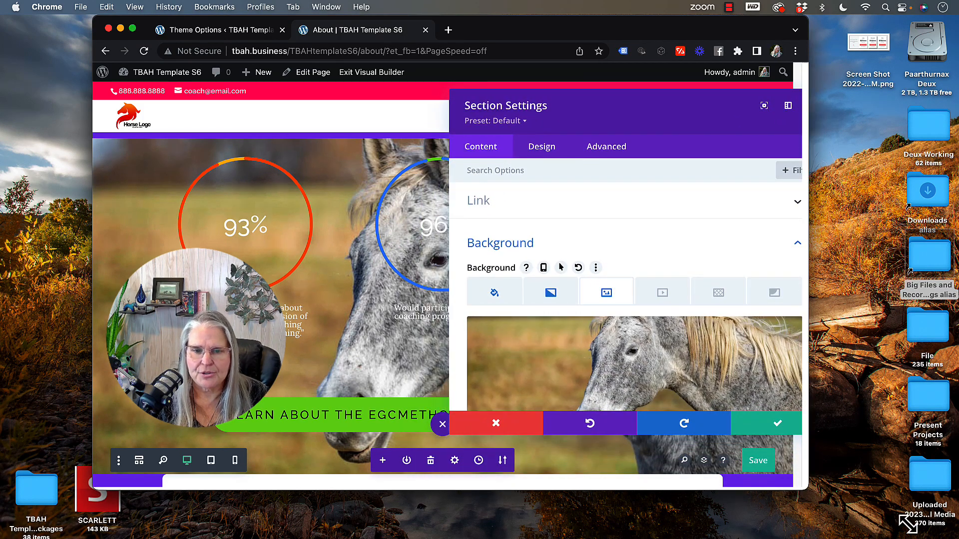
Enlarge the browser window to compare the background image's cropping, and return the window to full screen.
{"action": "left_click_drag", "start_coordinate": [801, 487], "coordinate": [940, 535]}
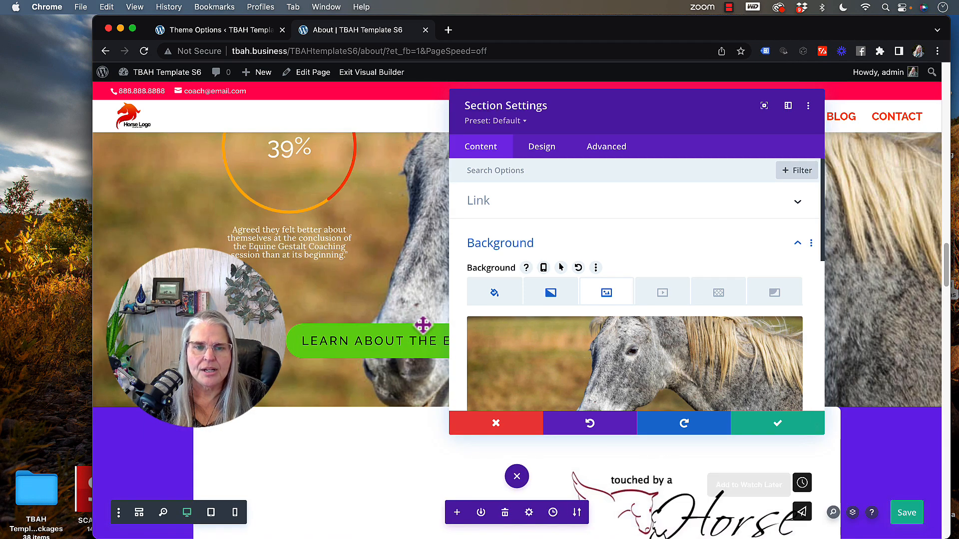
{"action": "scroll", "coordinate": [338, 307], "scroll_direction": "up", "scroll_amount": 2}
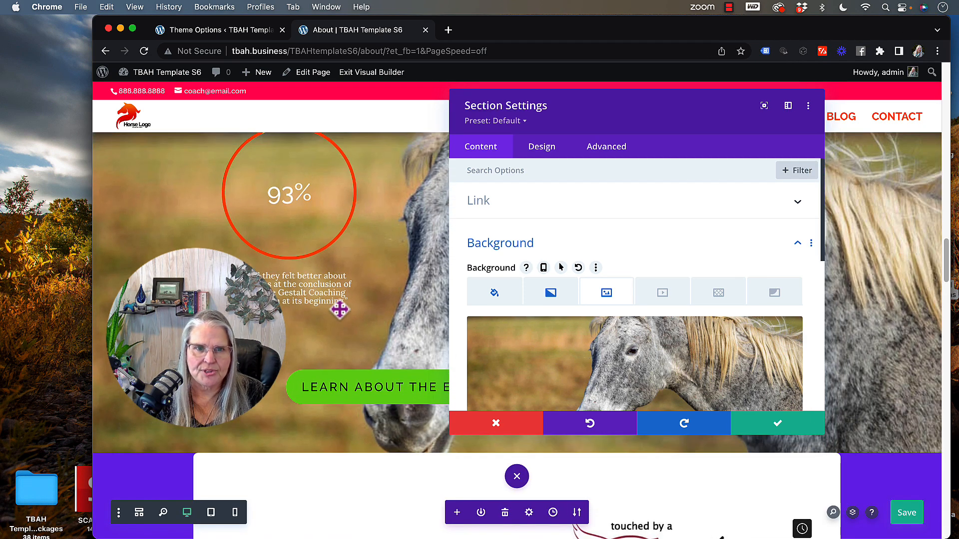
{"action": "left_click_drag", "start_coordinate": [777, 174], "coordinate": [597, 107]}
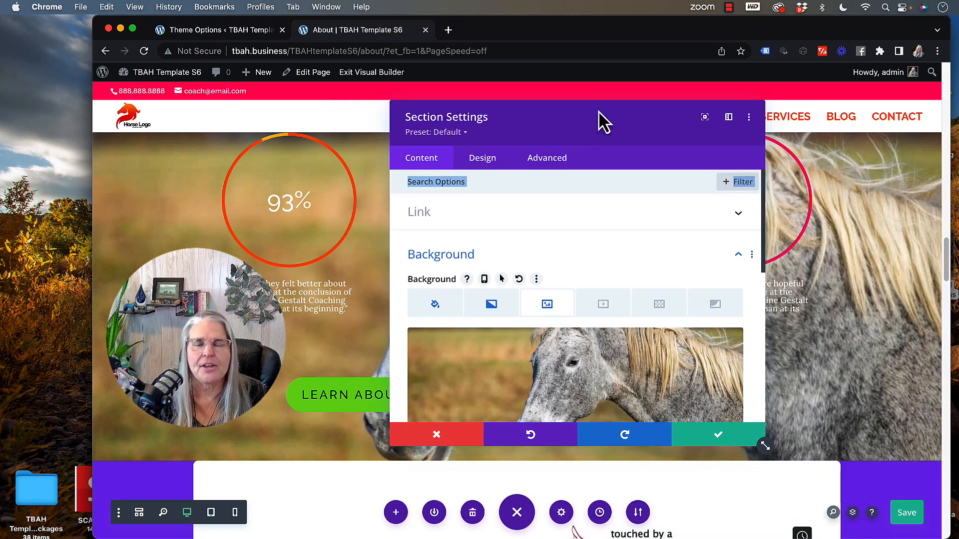
{"action": "left_click_drag", "start_coordinate": [607, 38], "coordinate": [562, 26]}
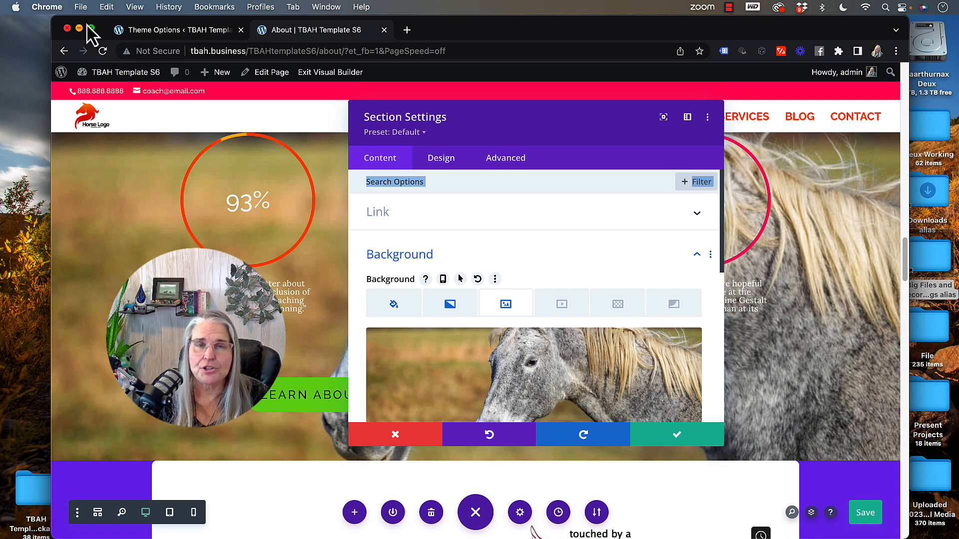
{"action": "mouse_move", "coordinate": [91, 31]}
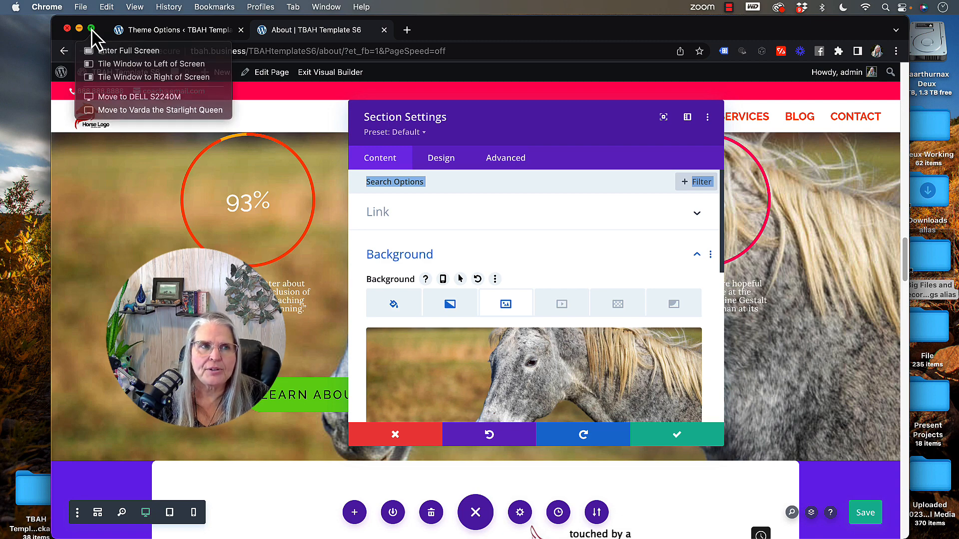
{"action": "left_click", "coordinate": [98, 49]}
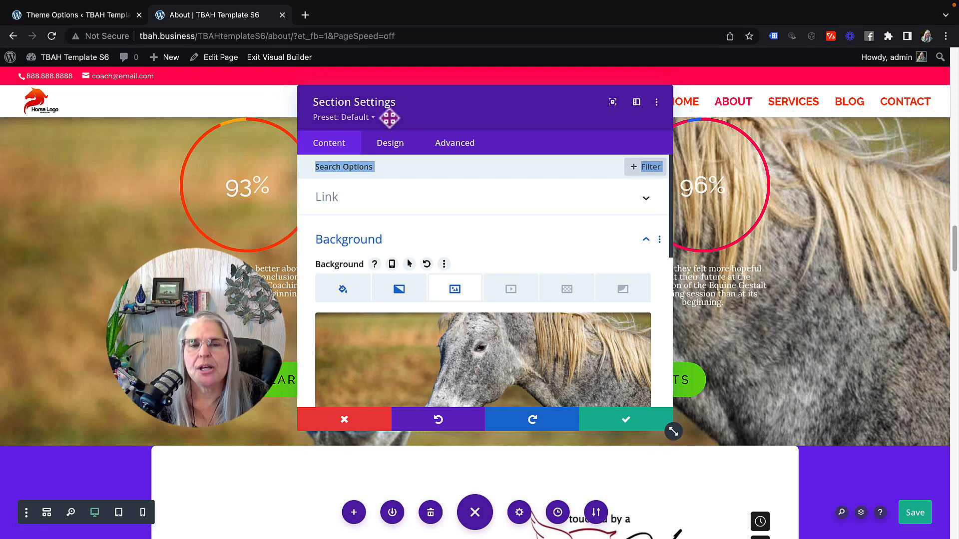
Set the background image position to Top Center and move the section settings dialog aside to view the horse photo.
{"action": "left_click_drag", "start_coordinate": [414, 108], "coordinate": [457, 95]}
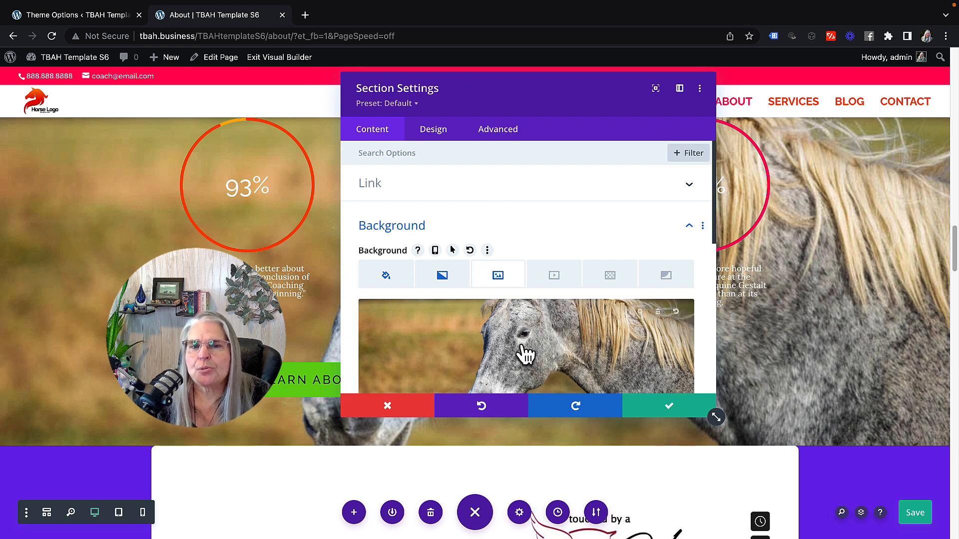
{"action": "scroll", "coordinate": [525, 352], "scroll_direction": "down", "scroll_amount": 3}
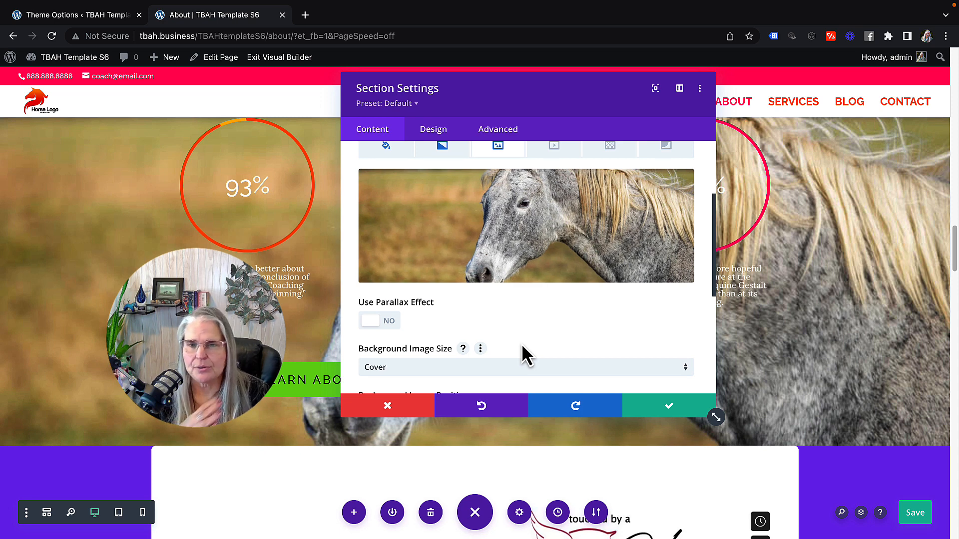
{"action": "scroll", "coordinate": [522, 344], "scroll_direction": "down", "scroll_amount": 1}
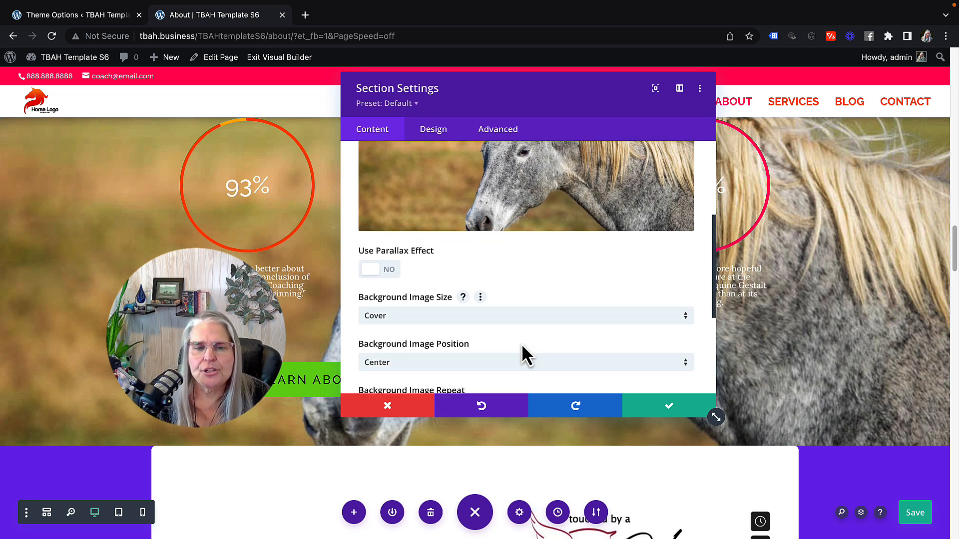
{"action": "left_click", "coordinate": [378, 363]}
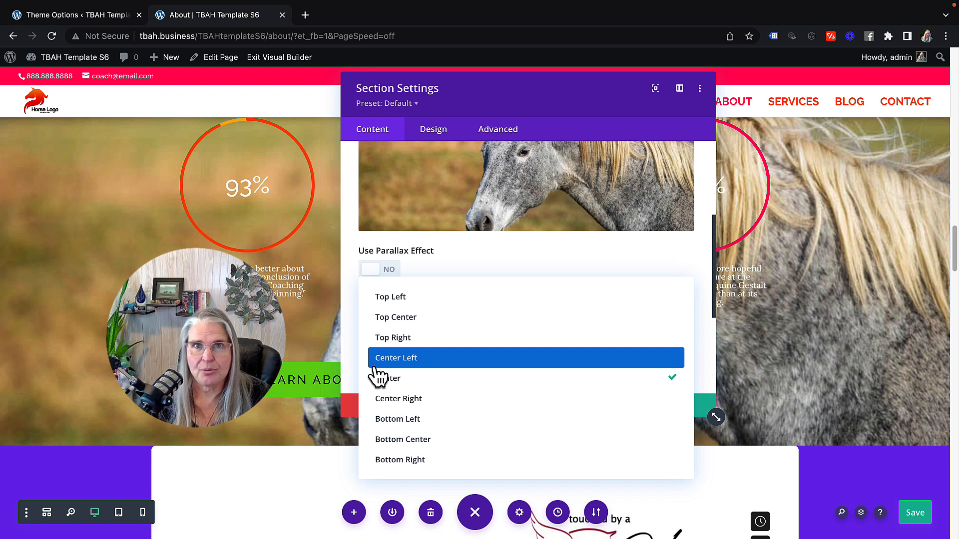
{"action": "left_click", "coordinate": [412, 321]}
{"action": "left_click_drag", "start_coordinate": [475, 85], "coordinate": [678, 214]}
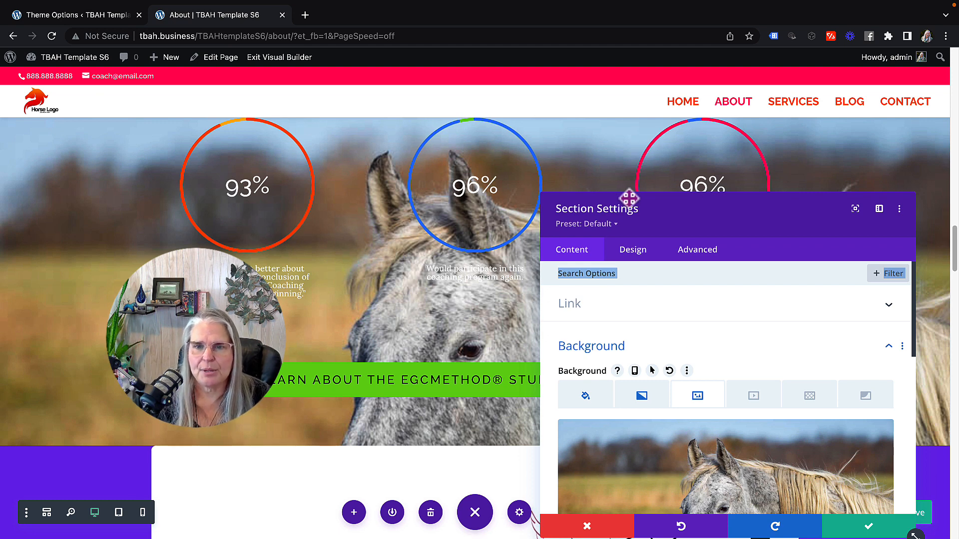
{"action": "left_click_drag", "start_coordinate": [655, 205], "coordinate": [668, 130]}
Try Bottom Center as the background image position, and set it back to Center.
{"action": "scroll", "coordinate": [683, 243], "scroll_direction": "down", "scroll_amount": 6}
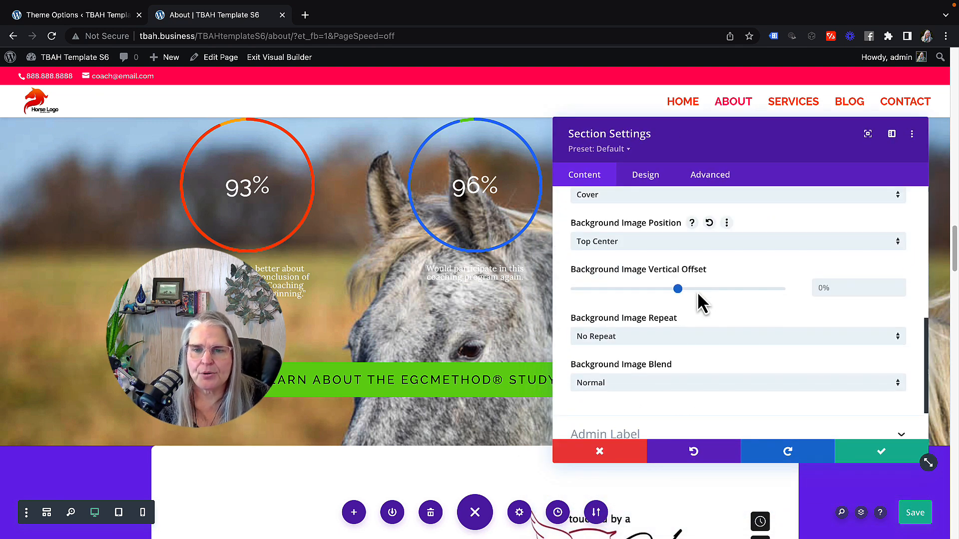
{"action": "left_click", "coordinate": [611, 243]}
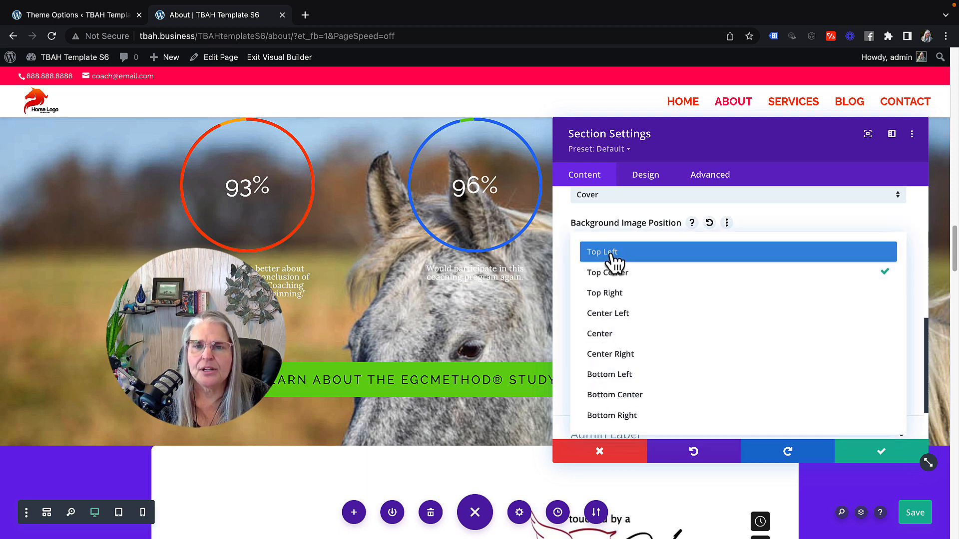
{"action": "left_click", "coordinate": [604, 395]}
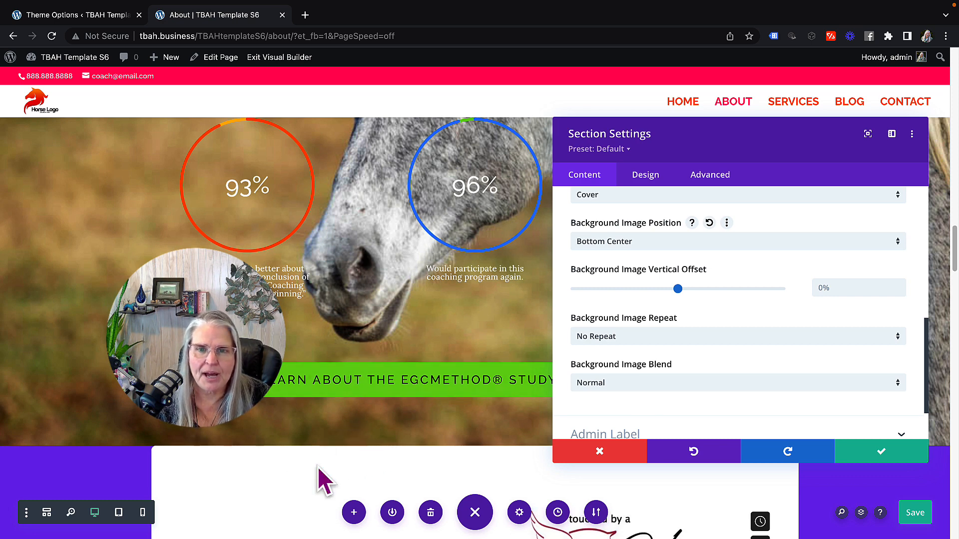
{"action": "left_click", "coordinate": [607, 245]}
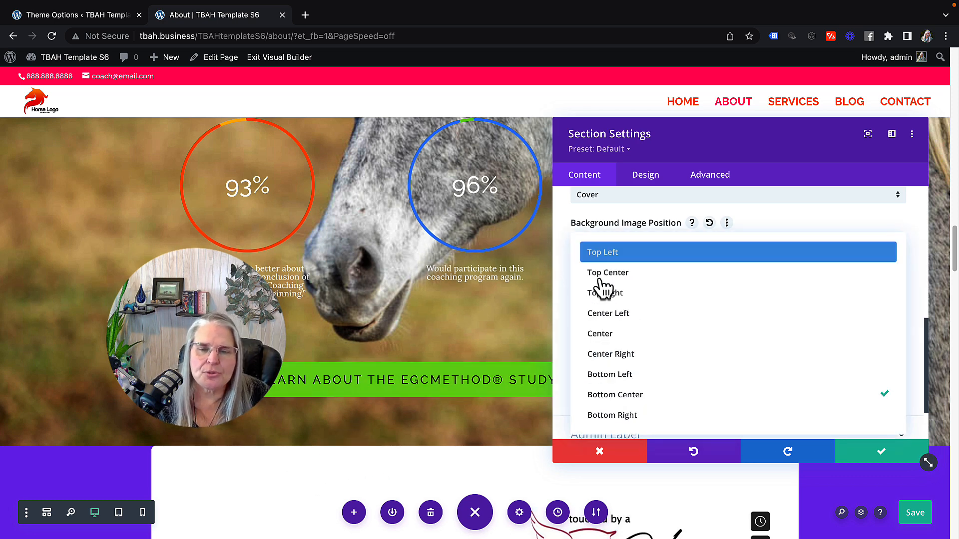
{"action": "left_click", "coordinate": [593, 335]}
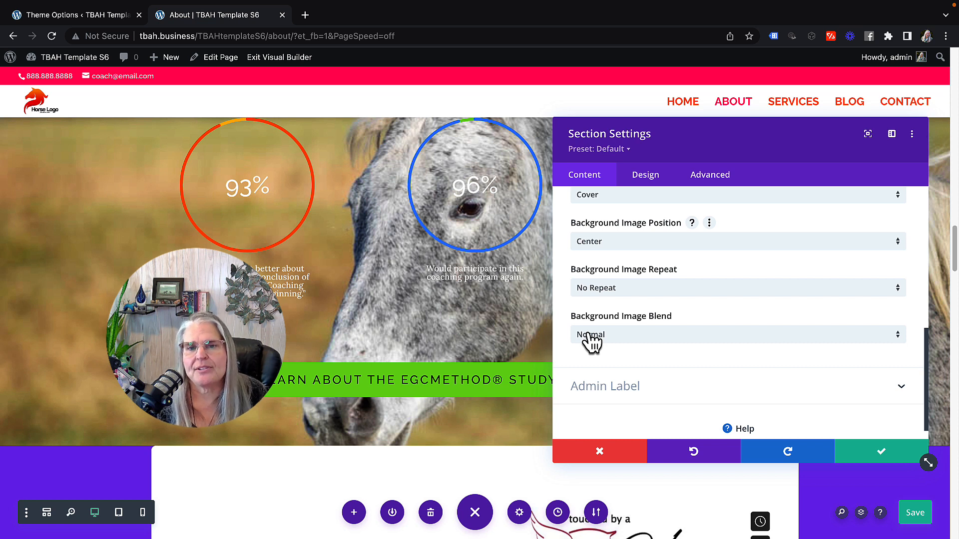
Set the background image size to Fit and move the section settings dialog to view the section's edges.
{"action": "scroll", "coordinate": [637, 226], "scroll_direction": "up", "scroll_amount": 1}
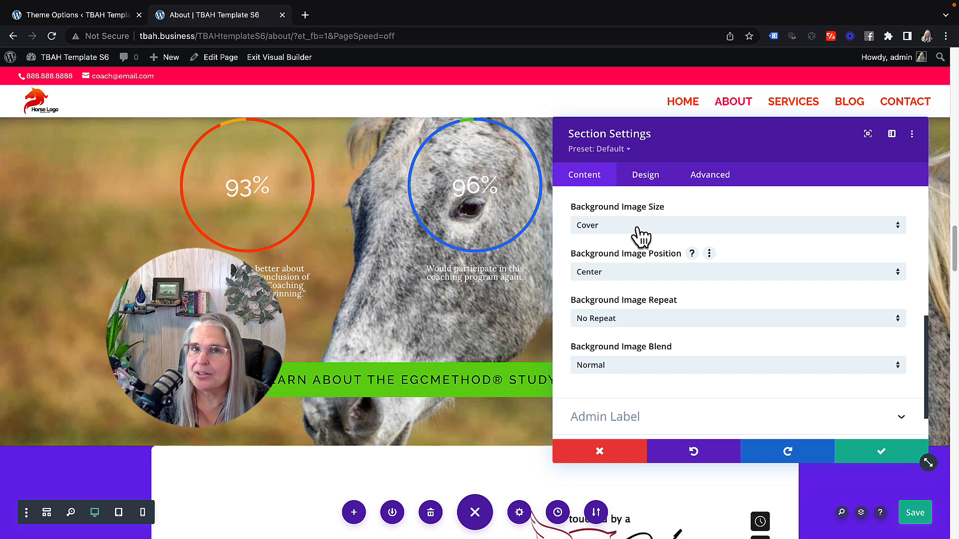
{"action": "left_click", "coordinate": [639, 235]}
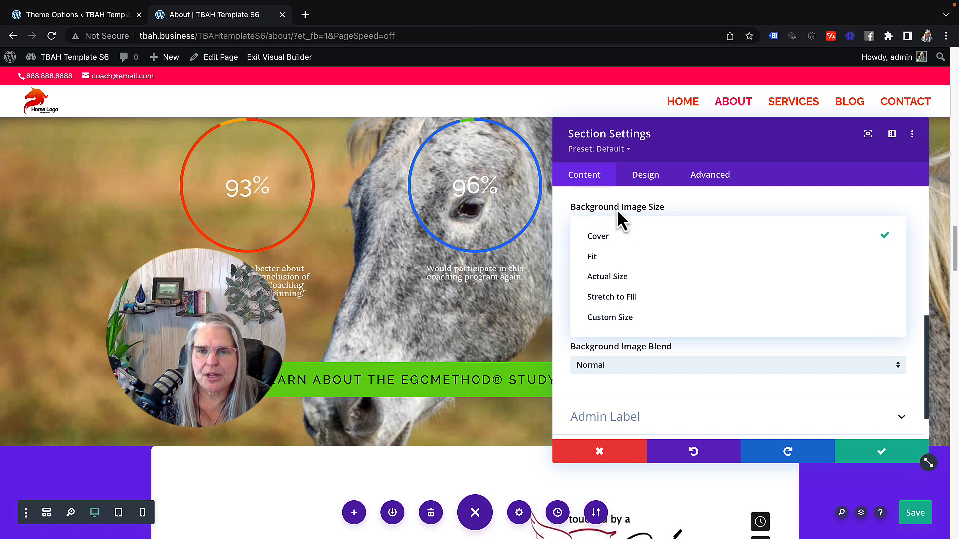
{"action": "left_click", "coordinate": [594, 257]}
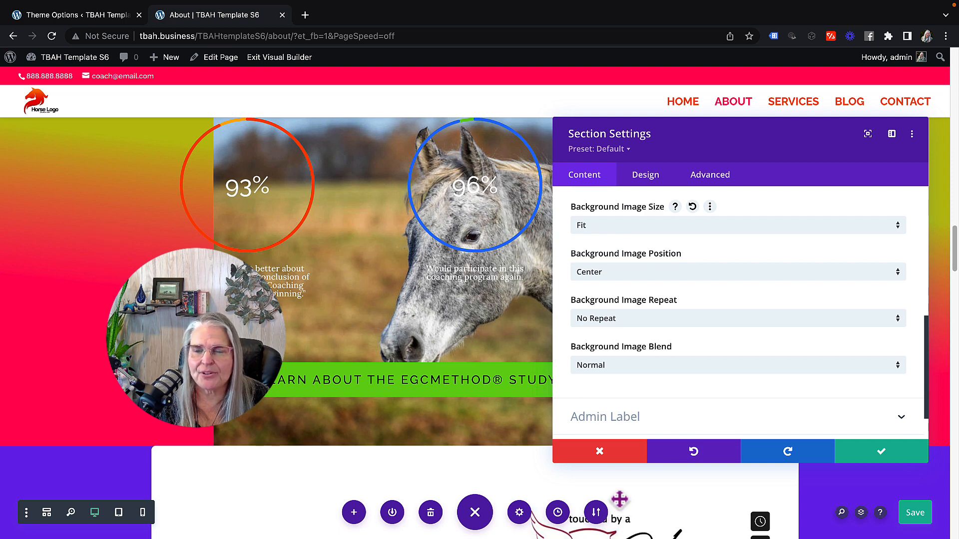
{"action": "left_click_drag", "start_coordinate": [755, 139], "coordinate": [656, 139]}
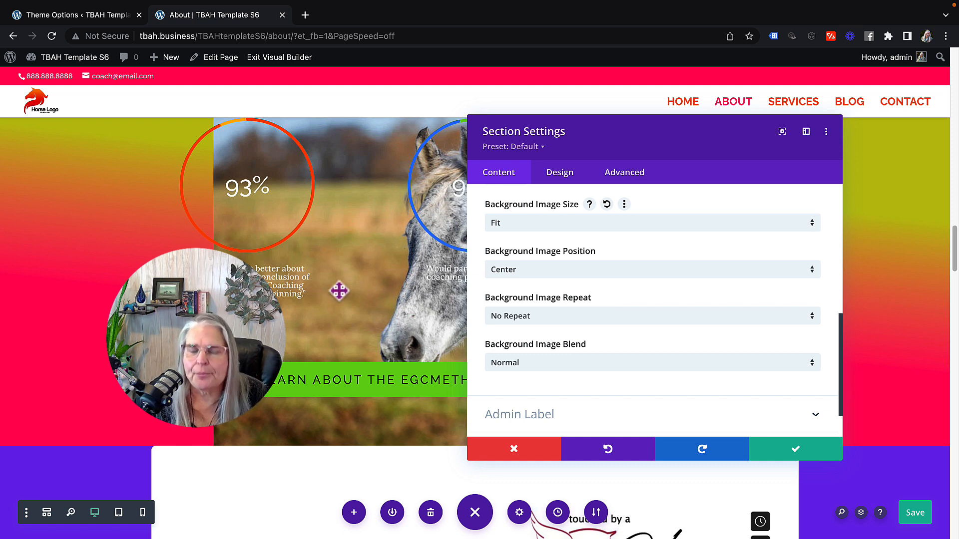
Set the background image size to Actual Size.
{"action": "left_click", "coordinate": [507, 226]}
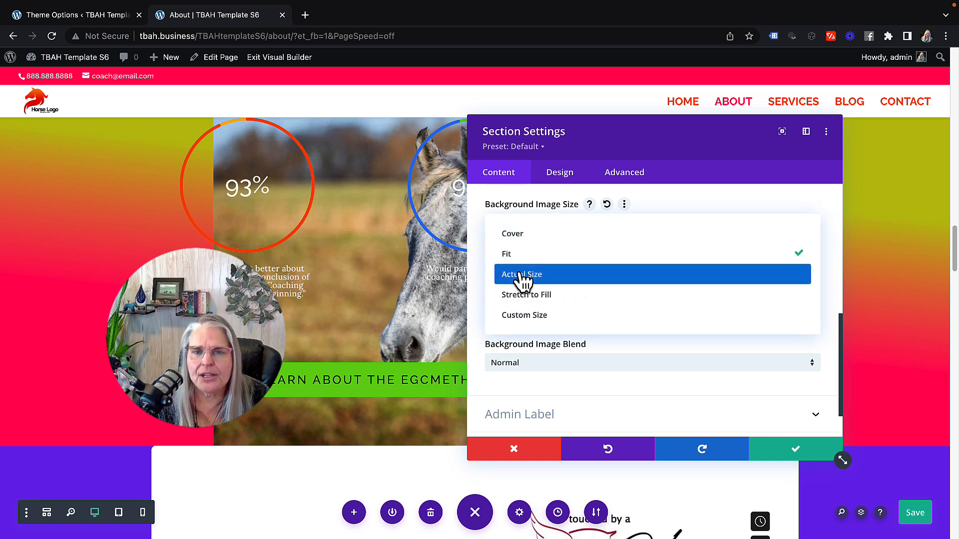
{"action": "left_click", "coordinate": [522, 276]}
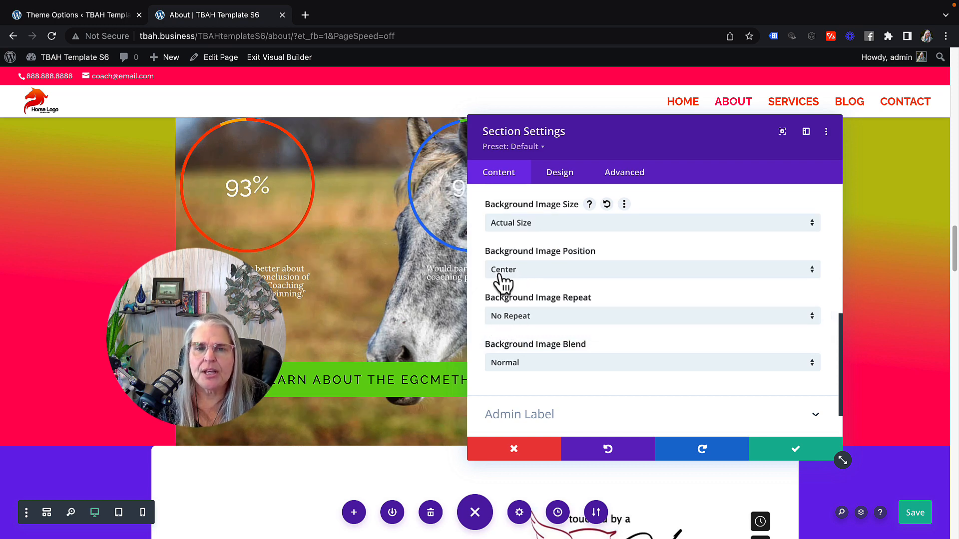
{"action": "left_click", "coordinate": [503, 272]}
Set the background image size to Stretch to Fill and save the page.
{"action": "left_click", "coordinate": [499, 226]}
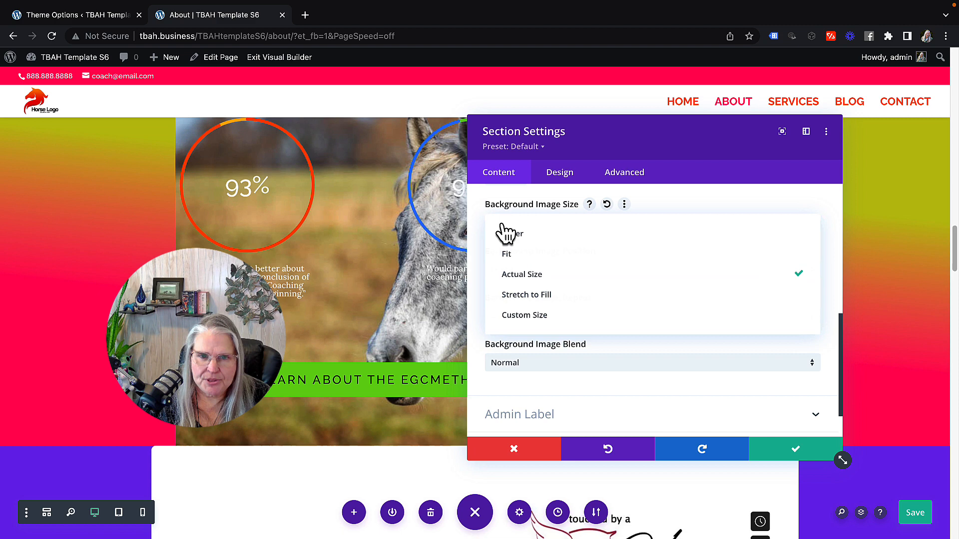
{"action": "left_click", "coordinate": [519, 297]}
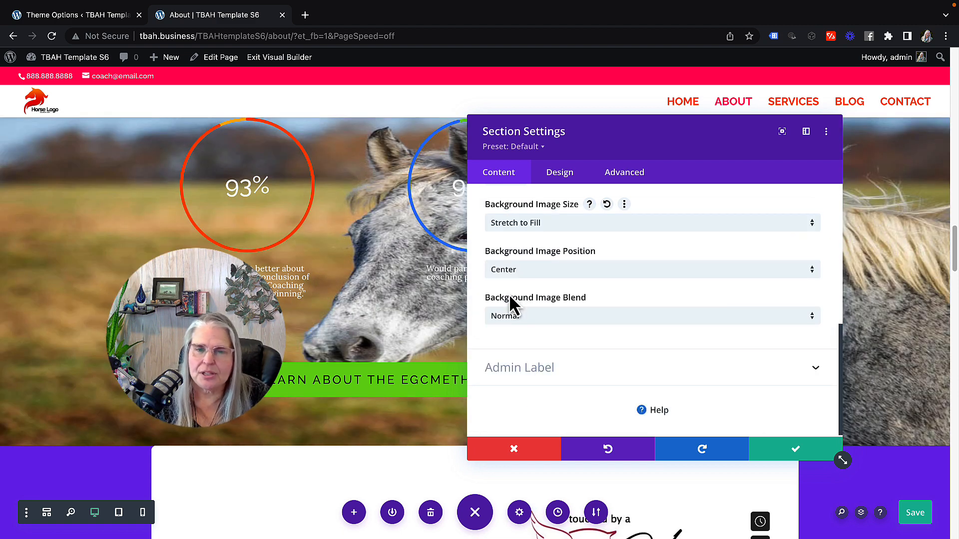
{"action": "key", "text": "super+s"}
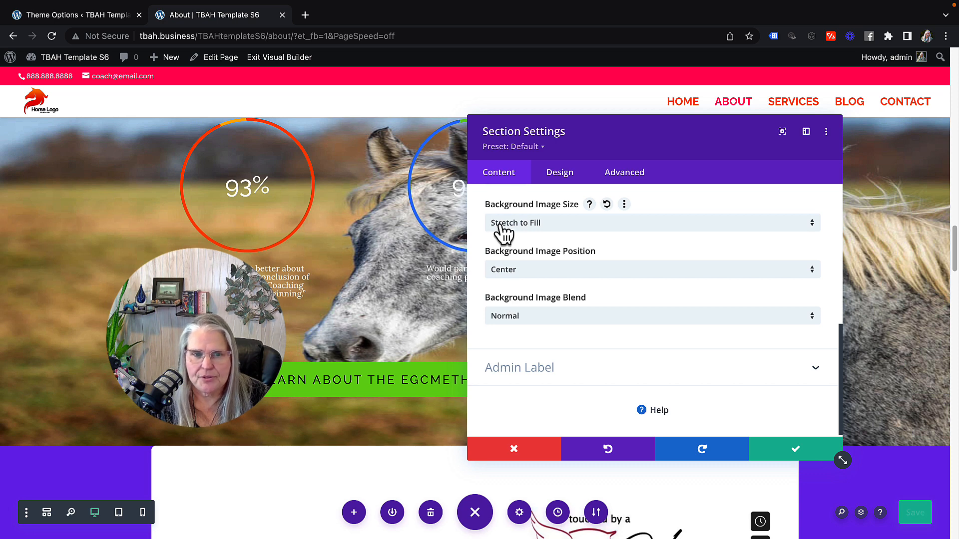
Try Custom Size for the section's background image with a background image width of 0%.
{"action": "left_click_drag", "start_coordinate": [552, 146], "coordinate": [592, 140]}
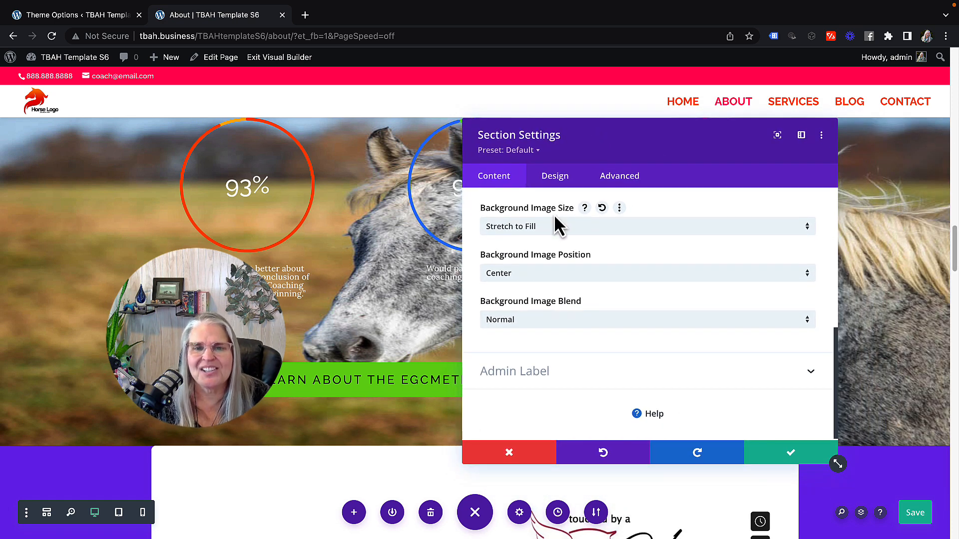
{"action": "left_click", "coordinate": [548, 228]}
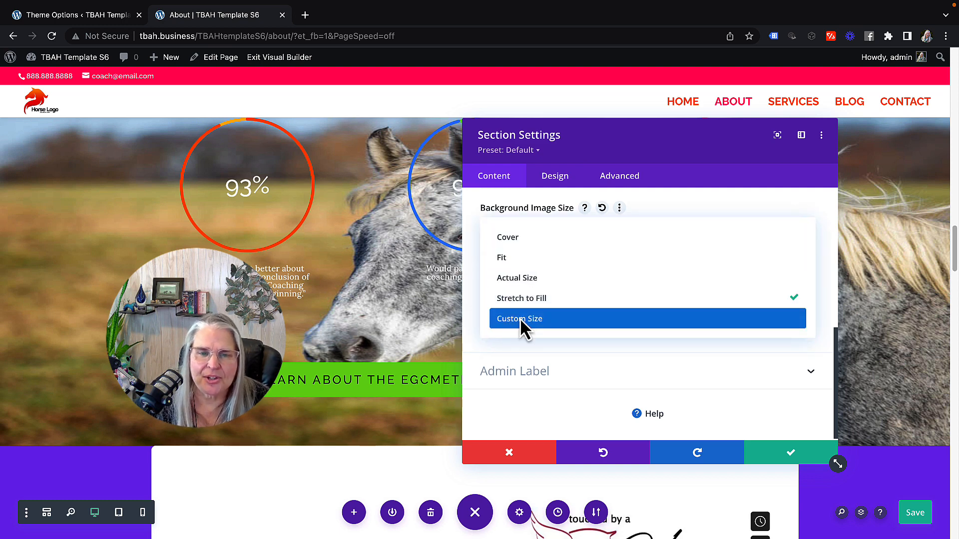
{"action": "left_click", "coordinate": [520, 319]}
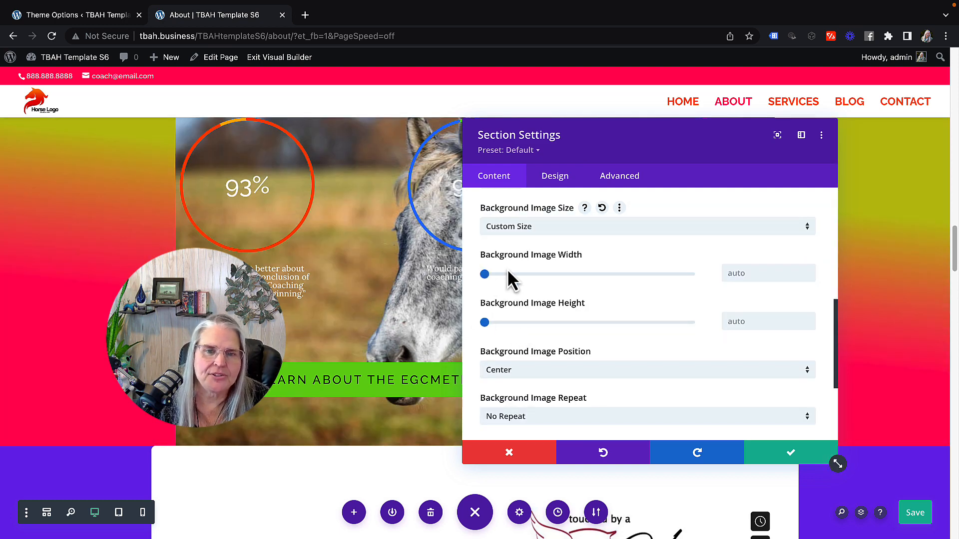
{"action": "left_click_drag", "start_coordinate": [508, 273], "coordinate": [480, 293]}
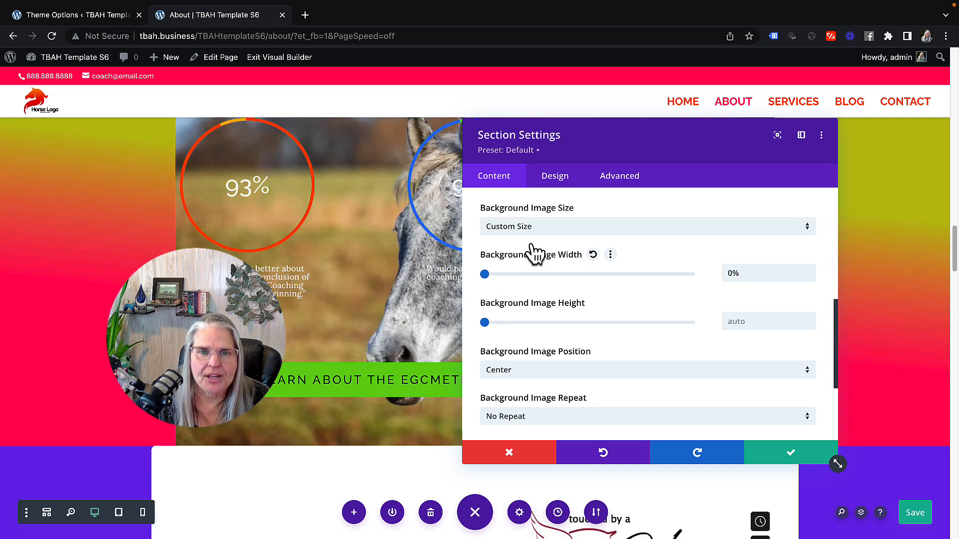
Set the section's background image size to Cover.
{"action": "scroll", "coordinate": [541, 243], "scroll_direction": "up", "scroll_amount": 2}
{"action": "left_click", "coordinate": [503, 342]}
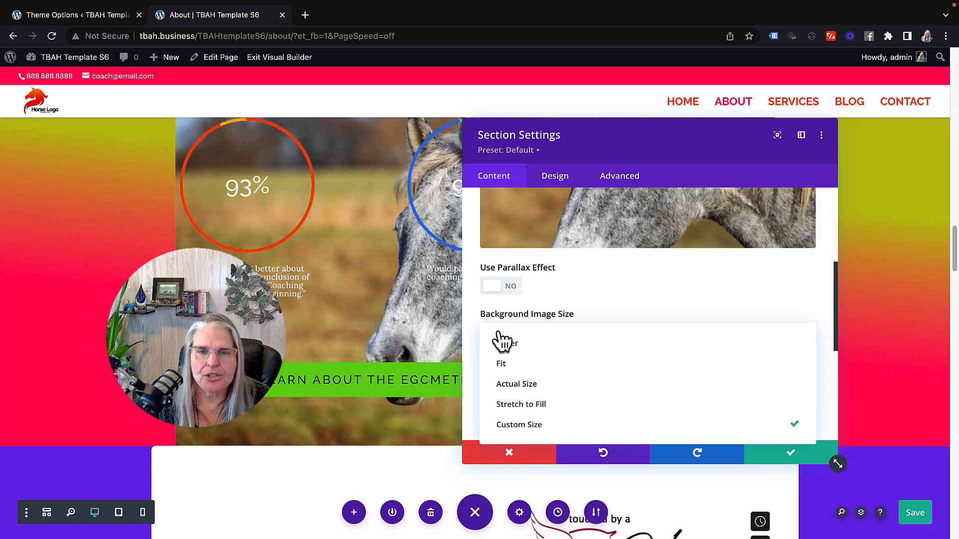
{"action": "left_click", "coordinate": [495, 344]}
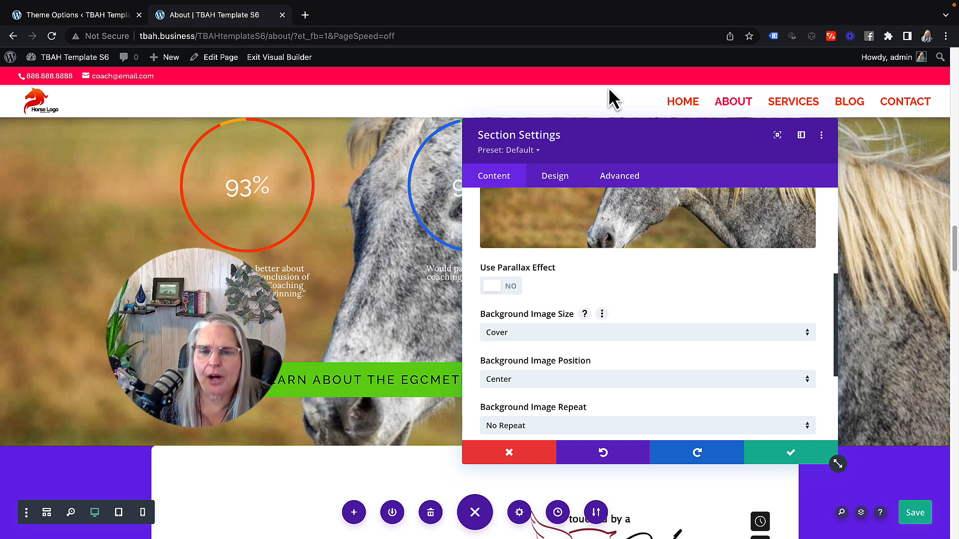
Move the section settings dialog off the horse's face and turn on the parallax effect for the background image.
{"action": "left_click_drag", "start_coordinate": [584, 128], "coordinate": [724, 130]}
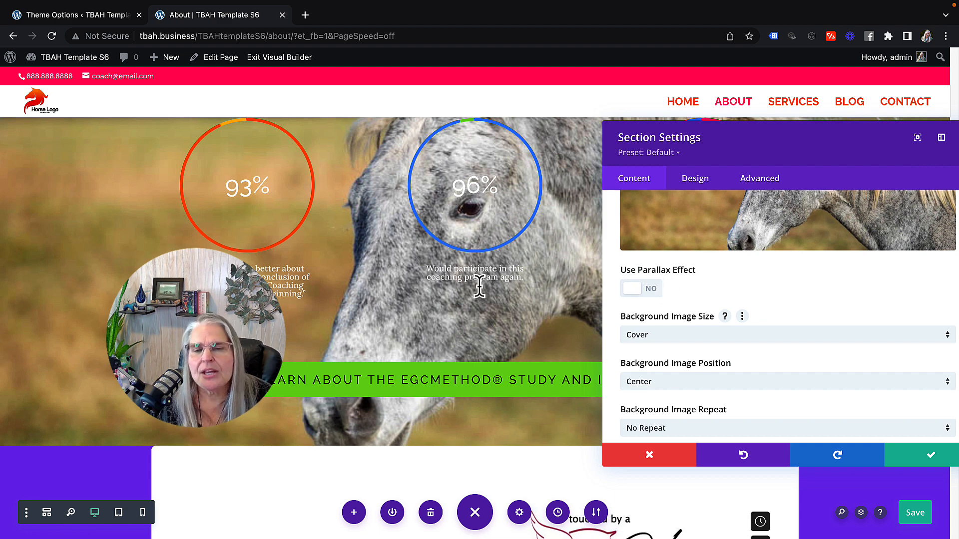
{"action": "left_click", "coordinate": [632, 289]}
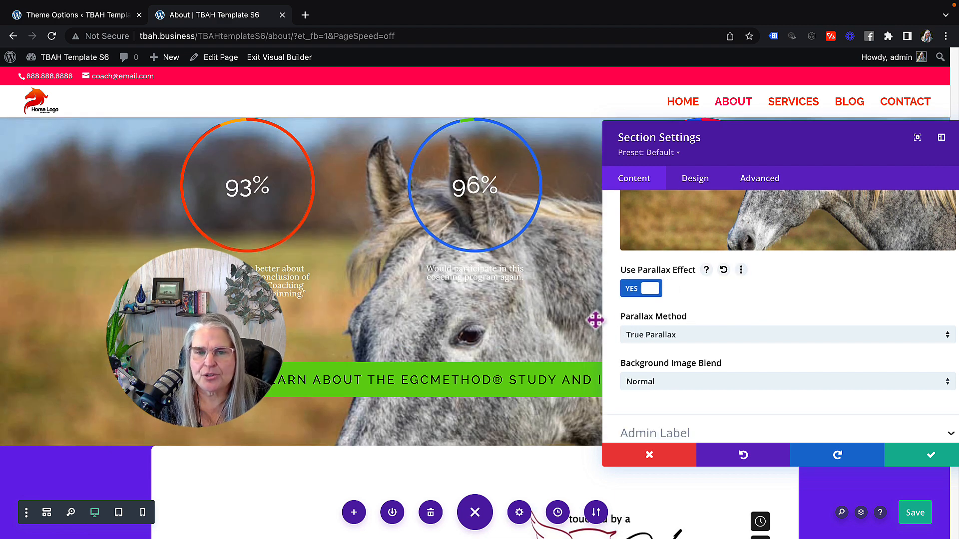
Examine how the section's parallax background image behaves against the sections above and below it.
{"action": "scroll", "coordinate": [373, 438], "scroll_direction": "down", "scroll_amount": 1}
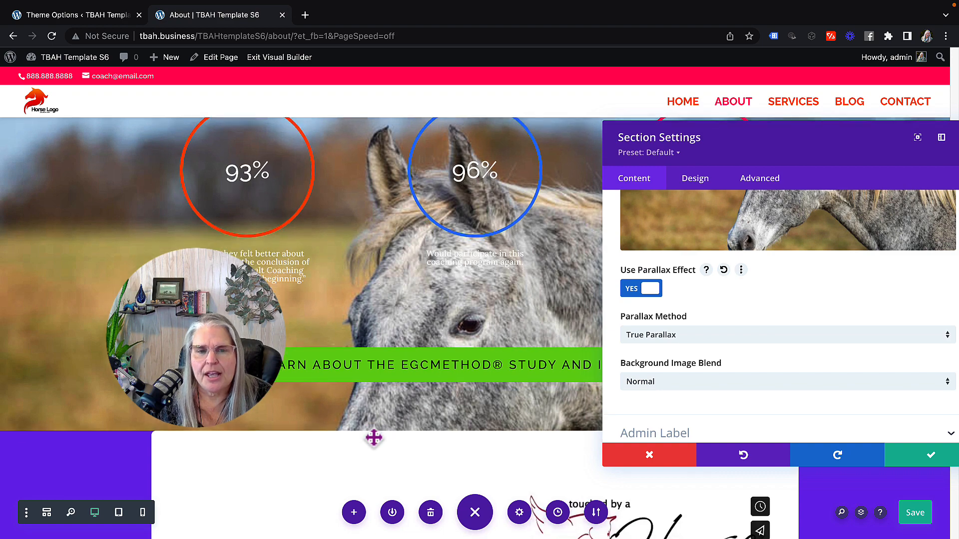
{"action": "scroll", "coordinate": [373, 438], "scroll_direction": "down", "scroll_amount": 2}
{"action": "scroll", "coordinate": [373, 438], "scroll_direction": "up", "scroll_amount": 6}
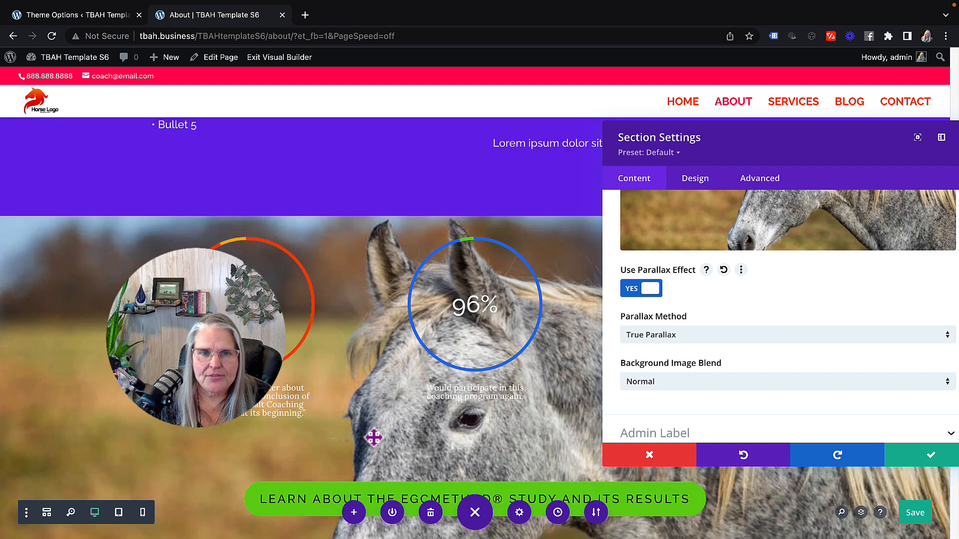
{"action": "scroll", "coordinate": [374, 438], "scroll_direction": "down", "scroll_amount": 1}
{"action": "scroll", "coordinate": [373, 438], "scroll_direction": "down", "scroll_amount": 2}
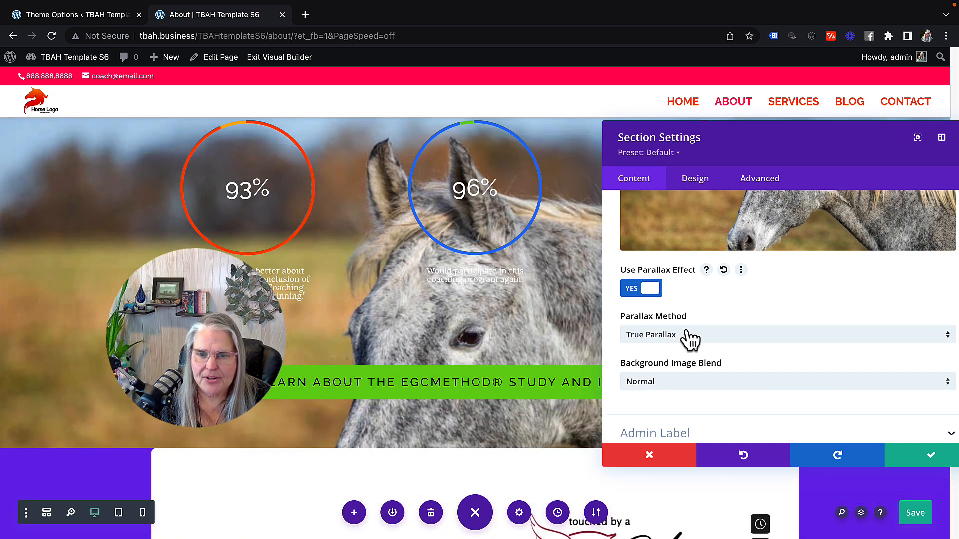
{"action": "scroll", "coordinate": [427, 372], "scroll_direction": "down", "scroll_amount": 4}
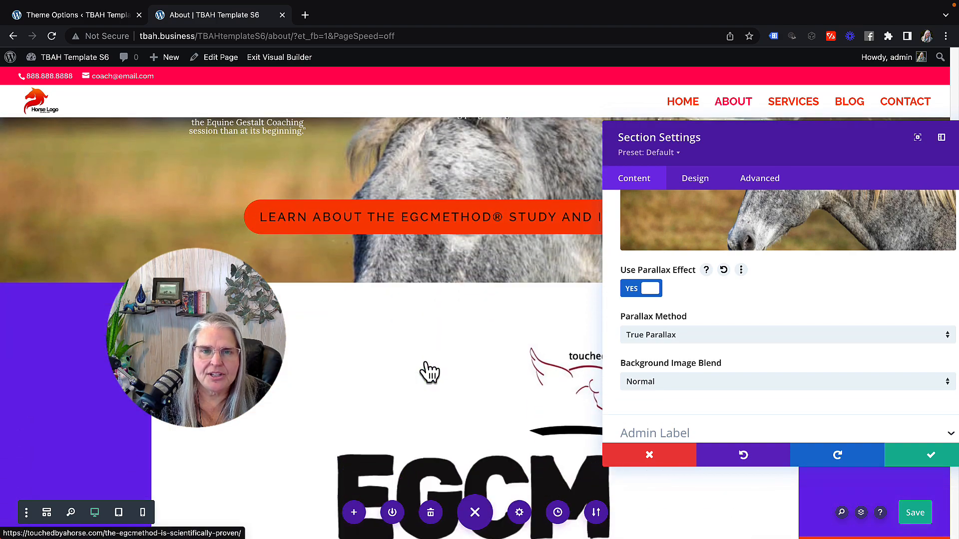
{"action": "scroll", "coordinate": [427, 372], "scroll_direction": "down", "scroll_amount": 3}
{"action": "scroll", "coordinate": [428, 370], "scroll_direction": "up", "scroll_amount": 10}
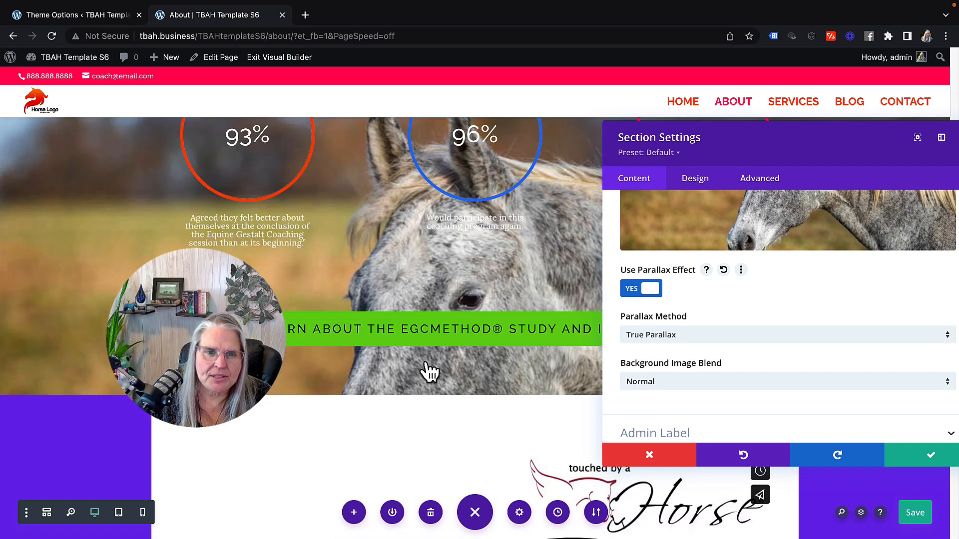
{"action": "scroll", "coordinate": [428, 370], "scroll_direction": "down", "scroll_amount": 3}
{"action": "scroll", "coordinate": [426, 361], "scroll_direction": "down", "scroll_amount": 2}
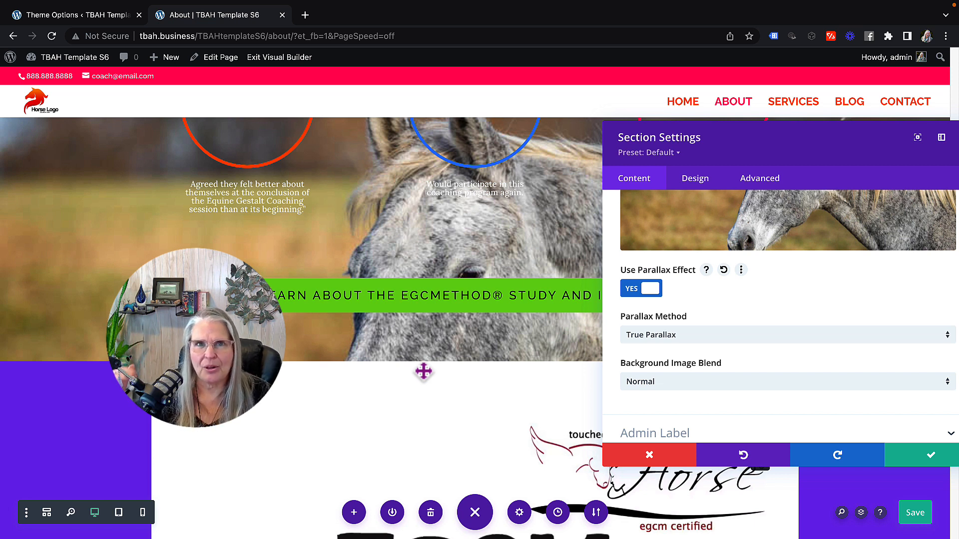
{"action": "scroll", "coordinate": [423, 345], "scroll_direction": "up", "scroll_amount": 4}
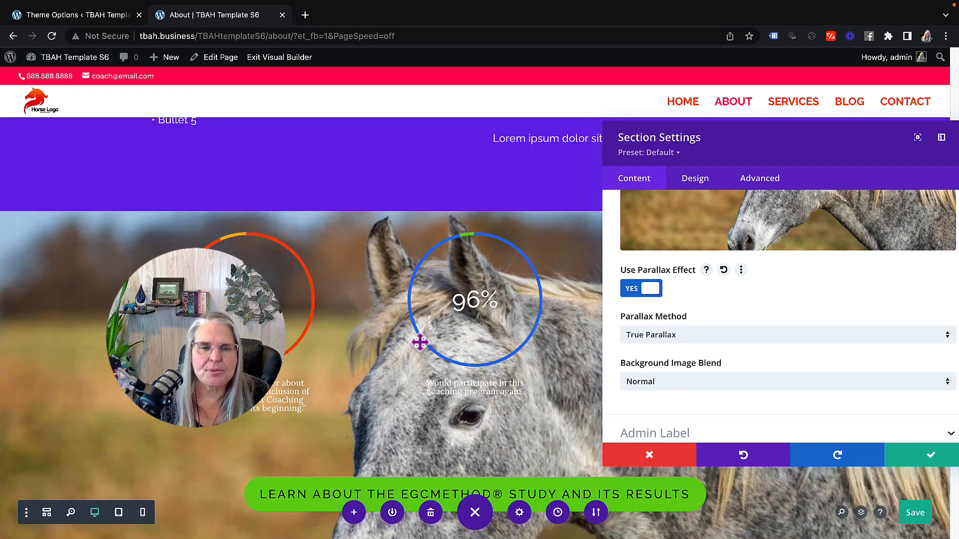
{"action": "scroll", "coordinate": [423, 345], "scroll_direction": "down", "scroll_amount": 3}
{"action": "scroll", "coordinate": [422, 352], "scroll_direction": "down", "scroll_amount": 5}
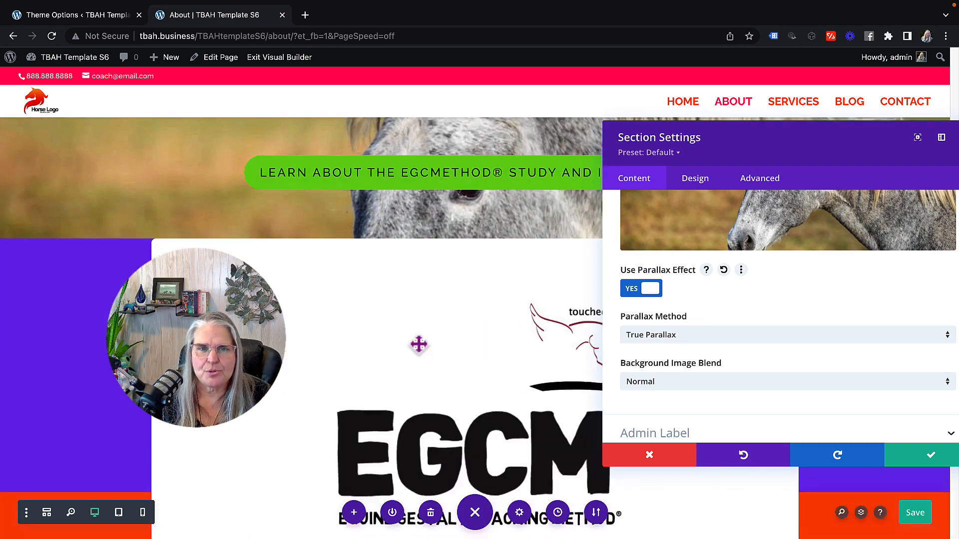
{"action": "scroll", "coordinate": [418, 343], "scroll_direction": "down", "scroll_amount": 6}
{"action": "scroll", "coordinate": [419, 344], "scroll_direction": "up", "scroll_amount": 11}
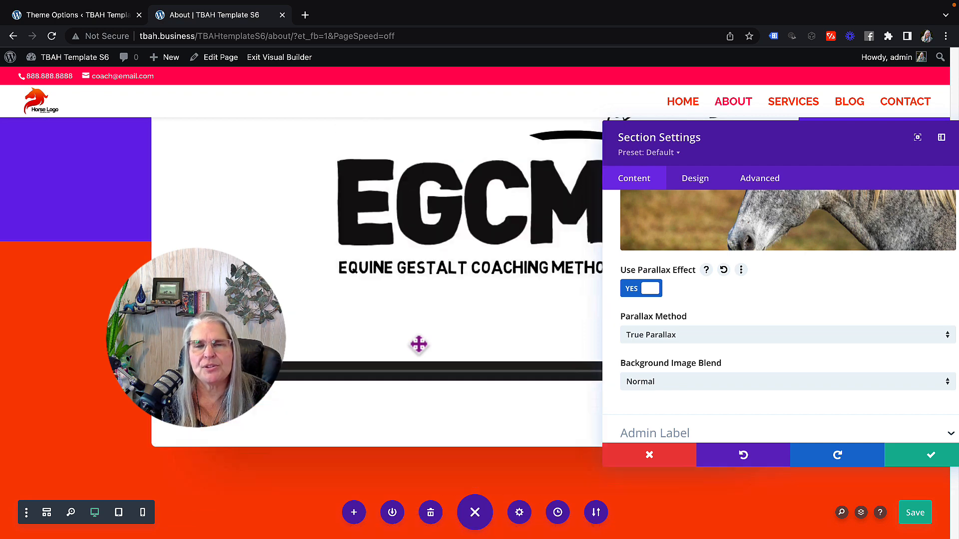
{"action": "scroll", "coordinate": [418, 344], "scroll_direction": "up", "scroll_amount": 2}
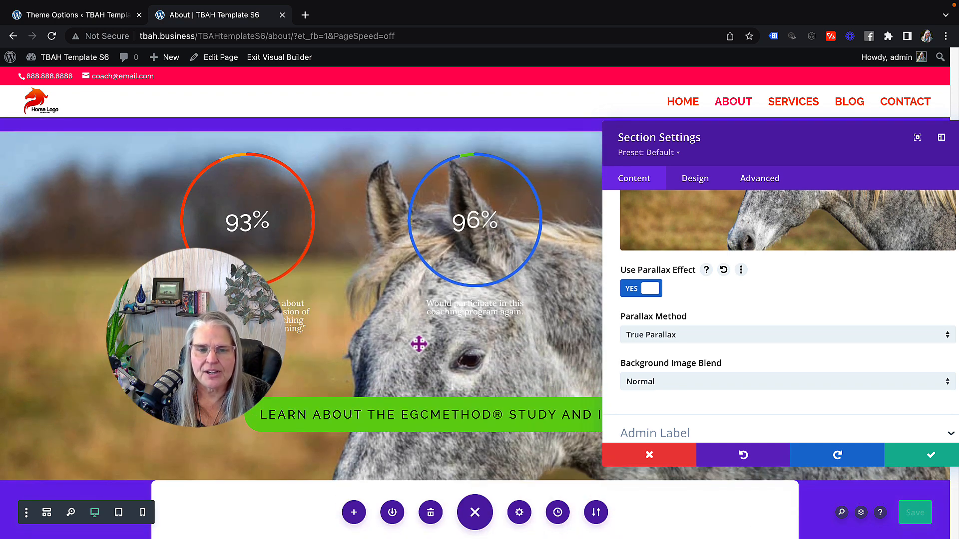
{"action": "scroll", "coordinate": [418, 344], "scroll_direction": "down", "scroll_amount": 1}
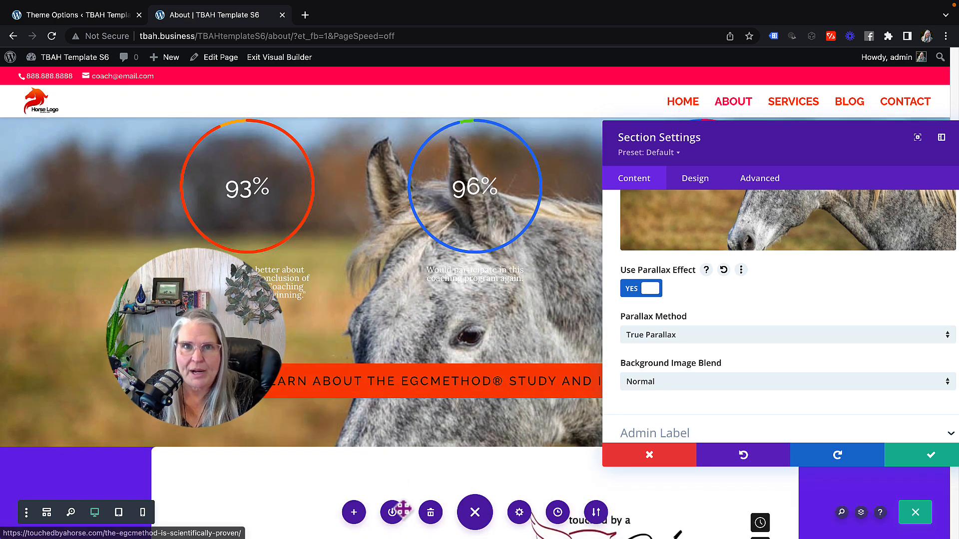
{"action": "scroll", "coordinate": [483, 444], "scroll_direction": "down", "scroll_amount": 5}
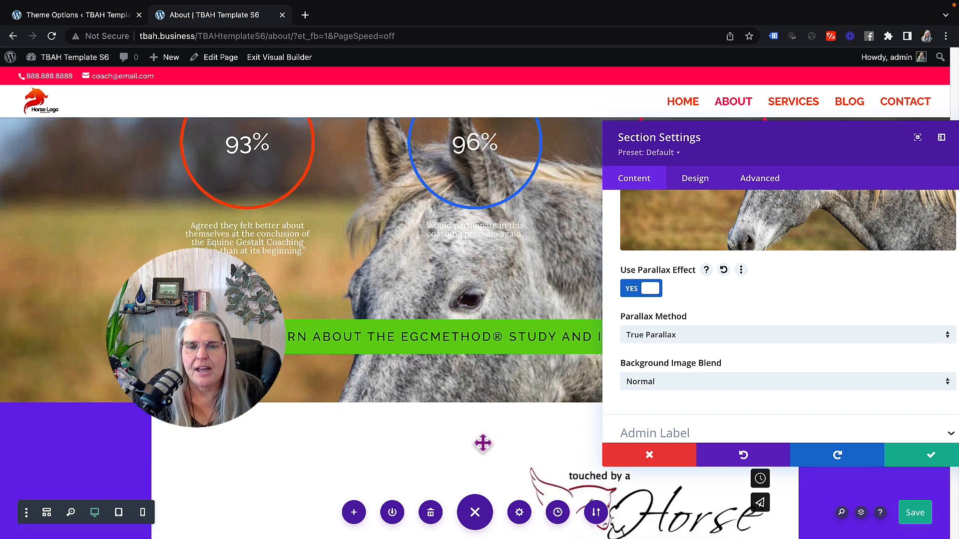
{"action": "scroll", "coordinate": [482, 443], "scroll_direction": "down", "scroll_amount": 2}
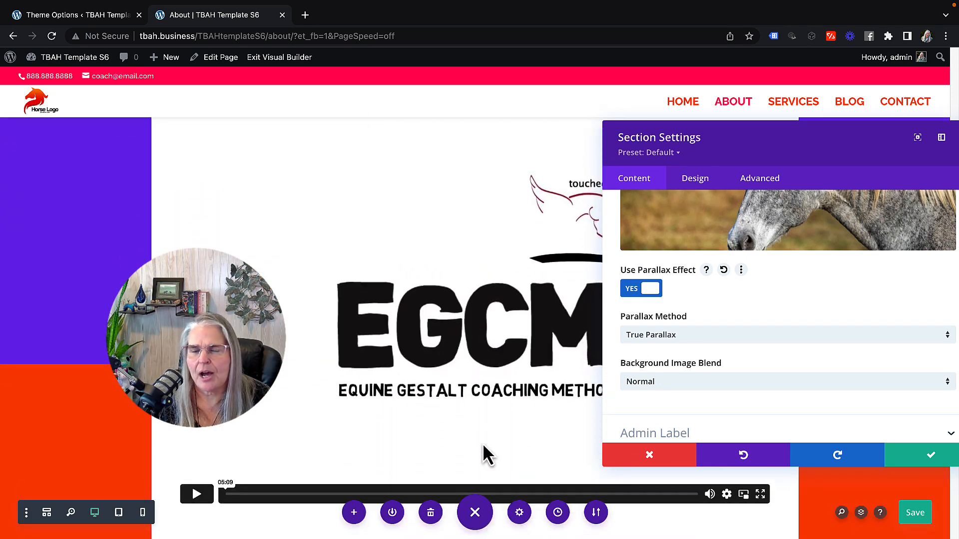
{"action": "scroll", "coordinate": [483, 443], "scroll_direction": "up", "scroll_amount": 3}
{"action": "scroll", "coordinate": [482, 442], "scroll_direction": "up", "scroll_amount": 7}
{"action": "scroll", "coordinate": [482, 442], "scroll_direction": "down", "scroll_amount": 2}
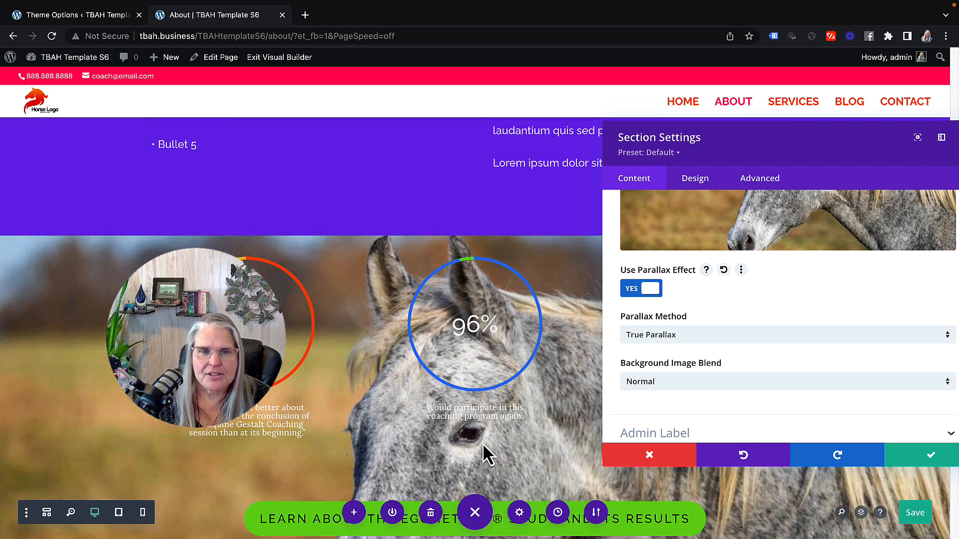
Turn off the parallax effect and delete the background image from the section.
{"action": "left_click", "coordinate": [625, 294]}
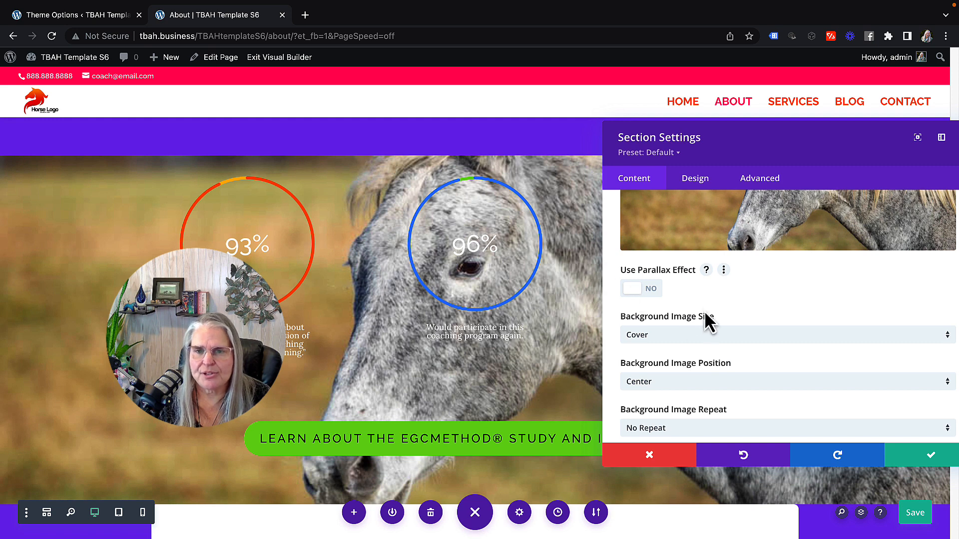
{"action": "left_click_drag", "start_coordinate": [796, 126], "coordinate": [700, 109]}
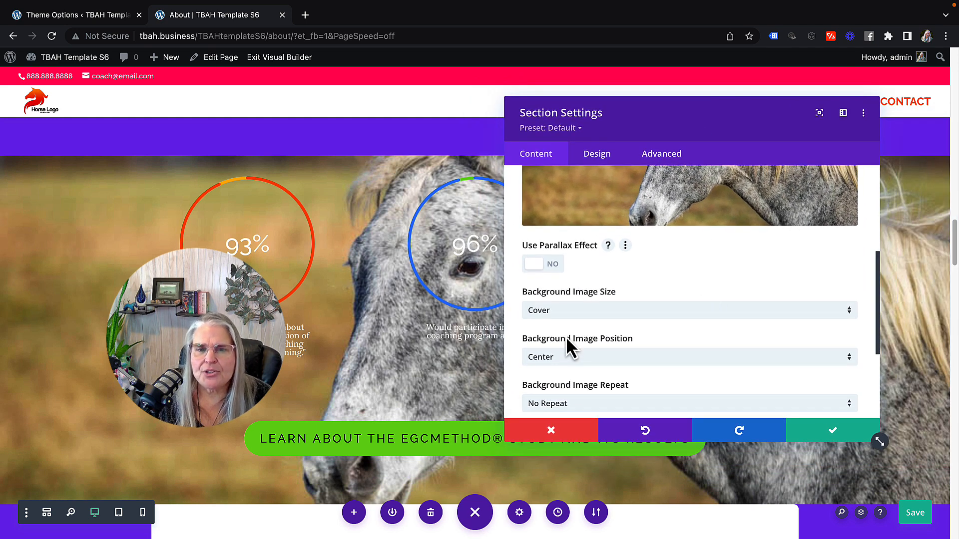
{"action": "scroll", "coordinate": [565, 345], "scroll_direction": "up", "scroll_amount": 3}
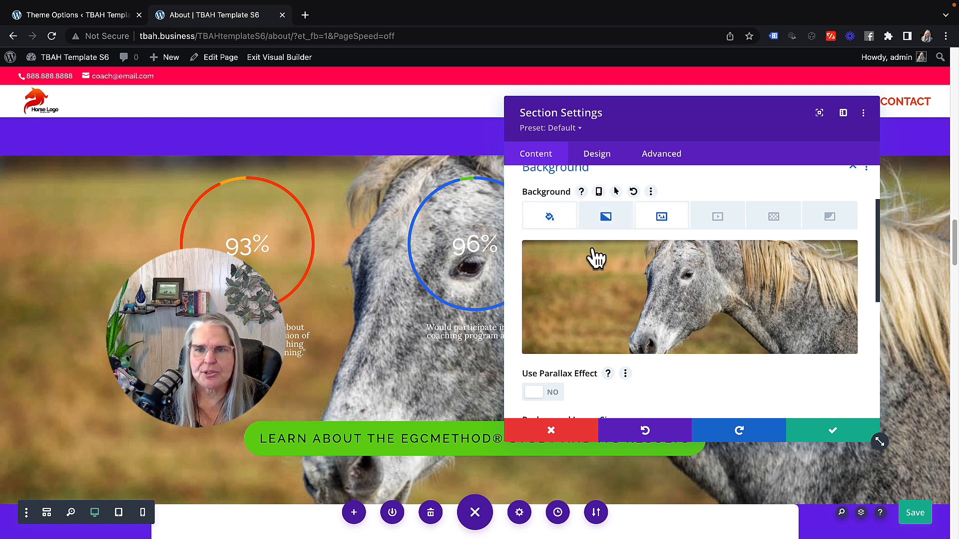
{"action": "mouse_move", "coordinate": [680, 299]}
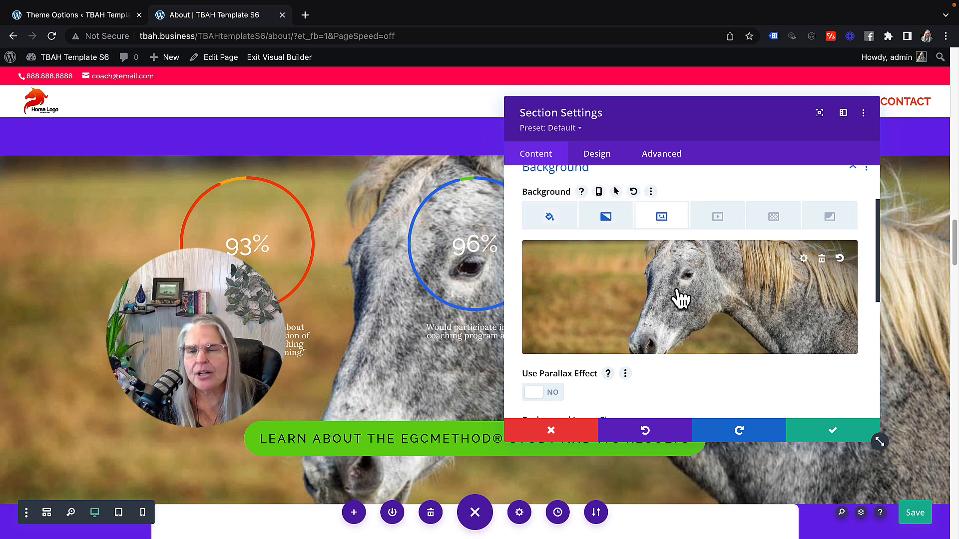
{"action": "left_click", "coordinate": [822, 258]}
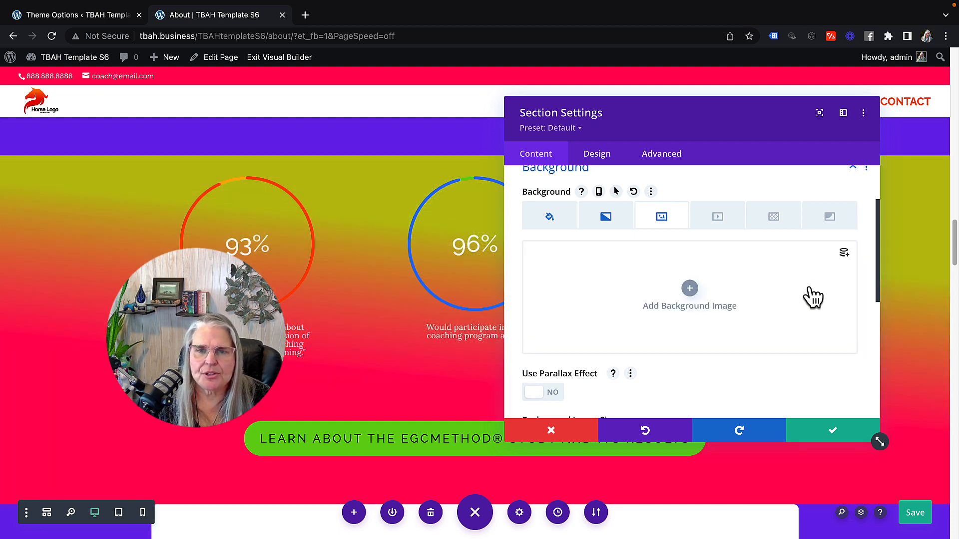
Delete the background gradient from the section.
{"action": "left_click", "coordinate": [605, 219]}
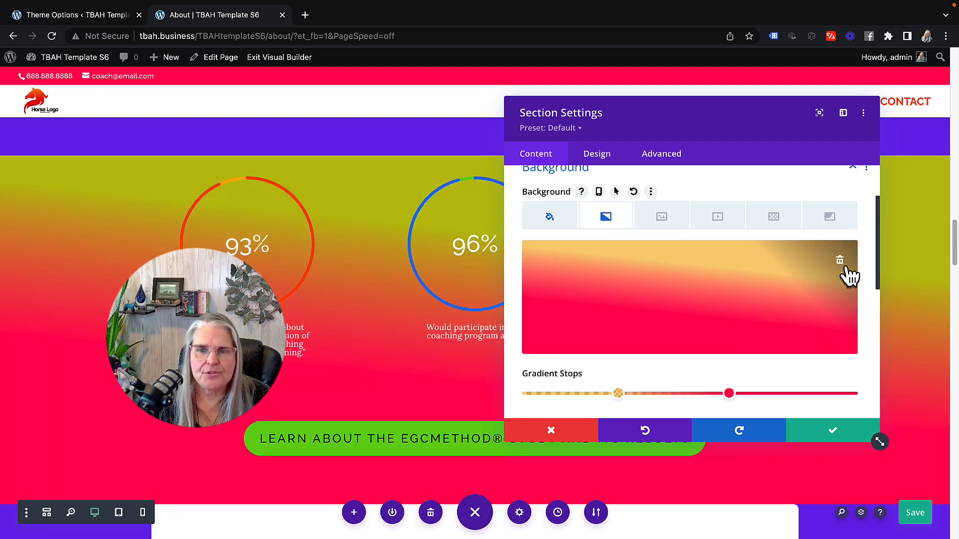
{"action": "left_click", "coordinate": [839, 258]}
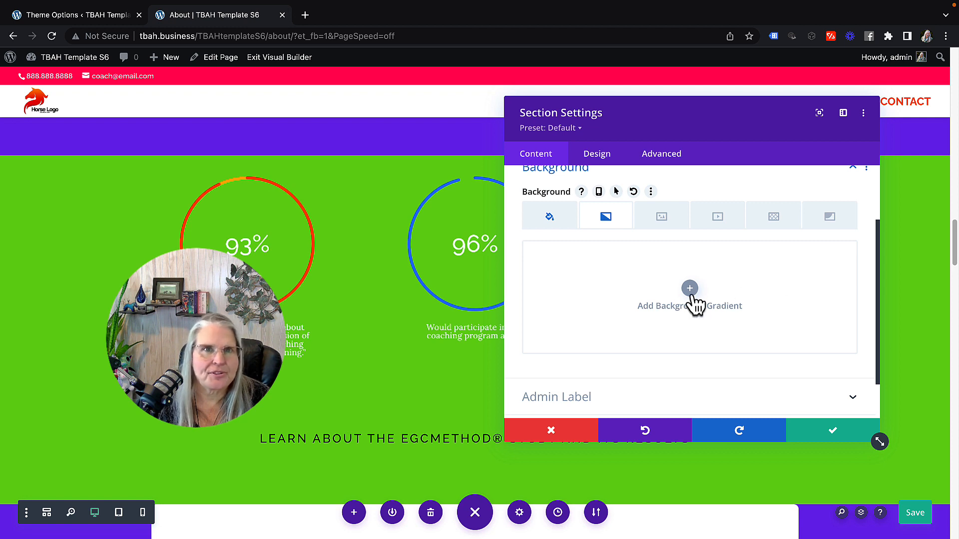
{"action": "scroll", "coordinate": [664, 340], "scroll_direction": "down", "scroll_amount": 2}
{"action": "scroll", "coordinate": [553, 205], "scroll_direction": "up", "scroll_amount": 3}
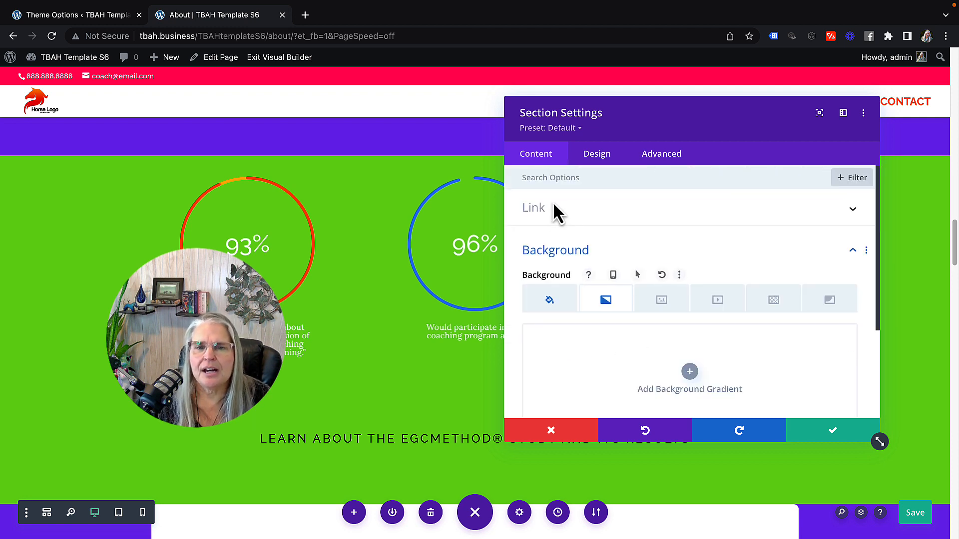
Change the section's background color to the saved purple swatch and save the page.
{"action": "left_click", "coordinate": [535, 304]}
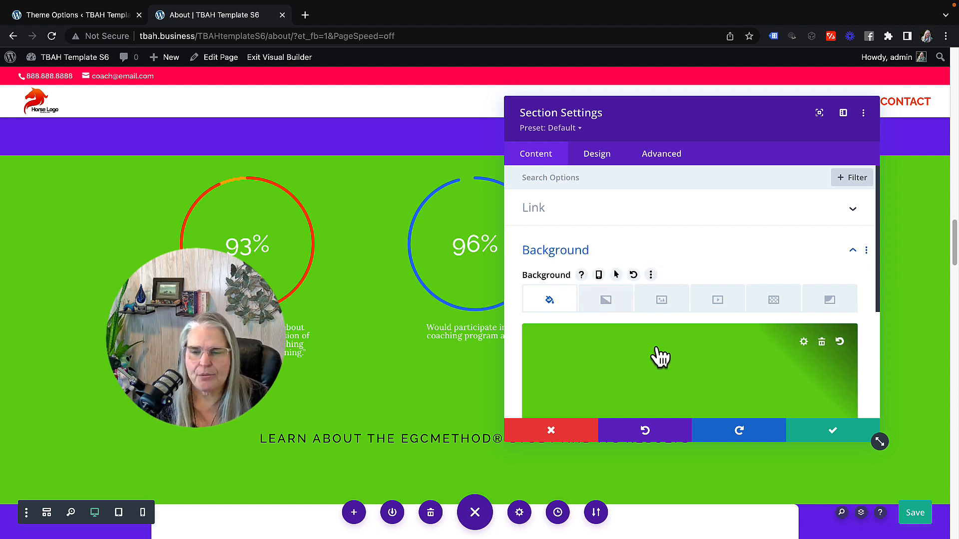
{"action": "left_click", "coordinate": [804, 342]}
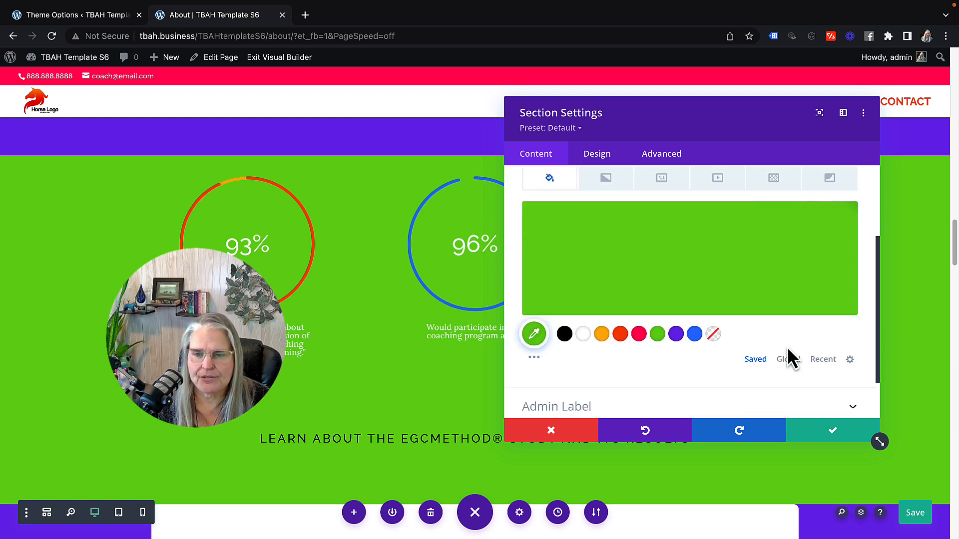
{"action": "left_click", "coordinate": [676, 335]}
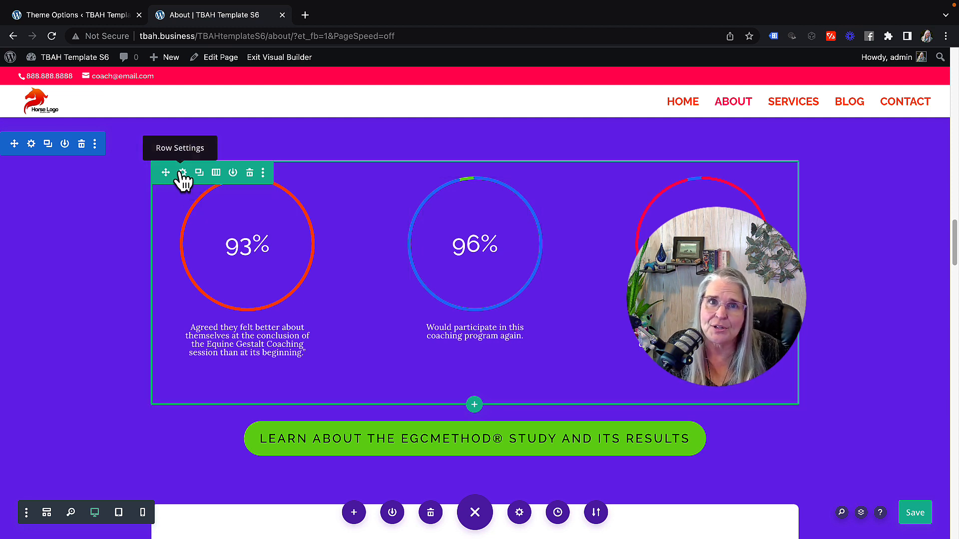
{"action": "key", "text": "ctrl+s"}
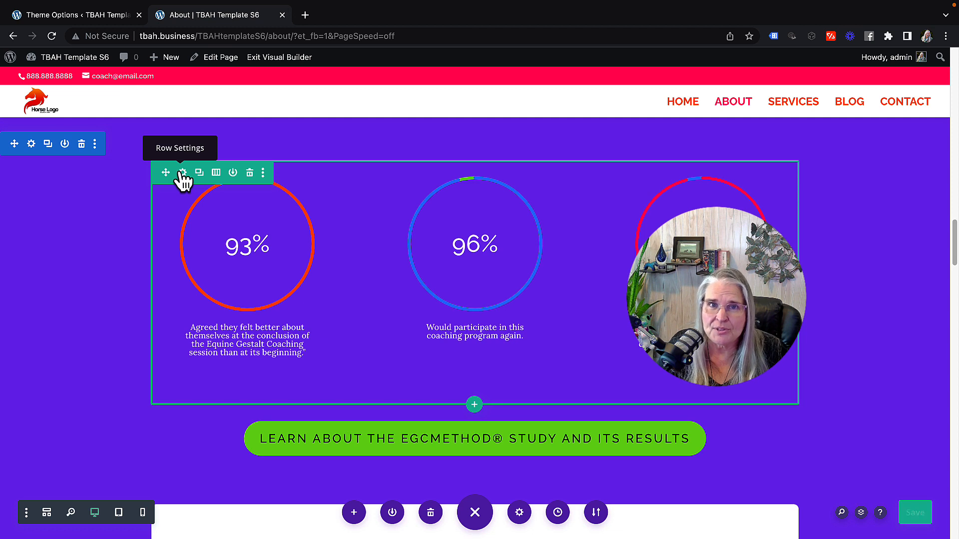